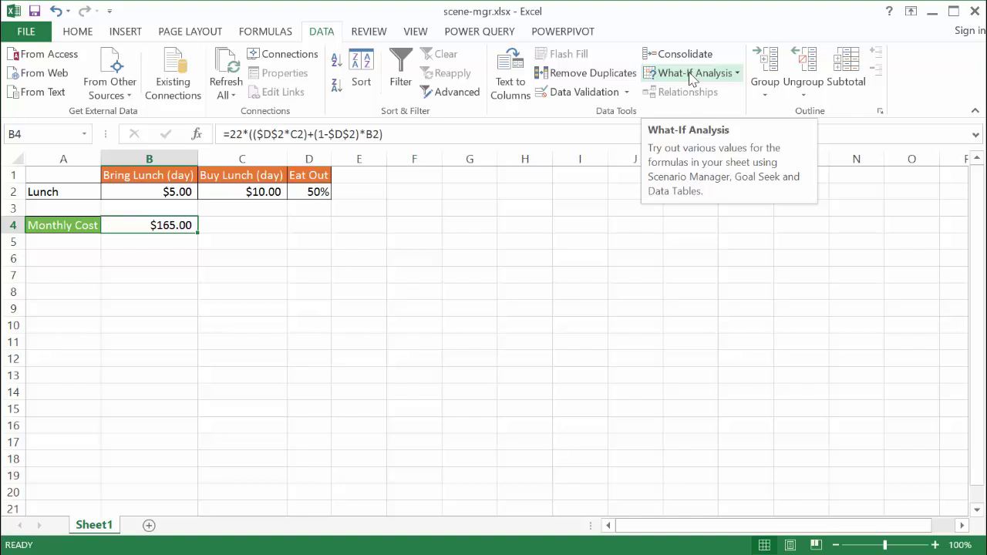
Step: Check the Monthly Cost formula, then enter 10 as the Eat Out rate in D2
{"action": "left_click", "coordinate": [543, 274]}
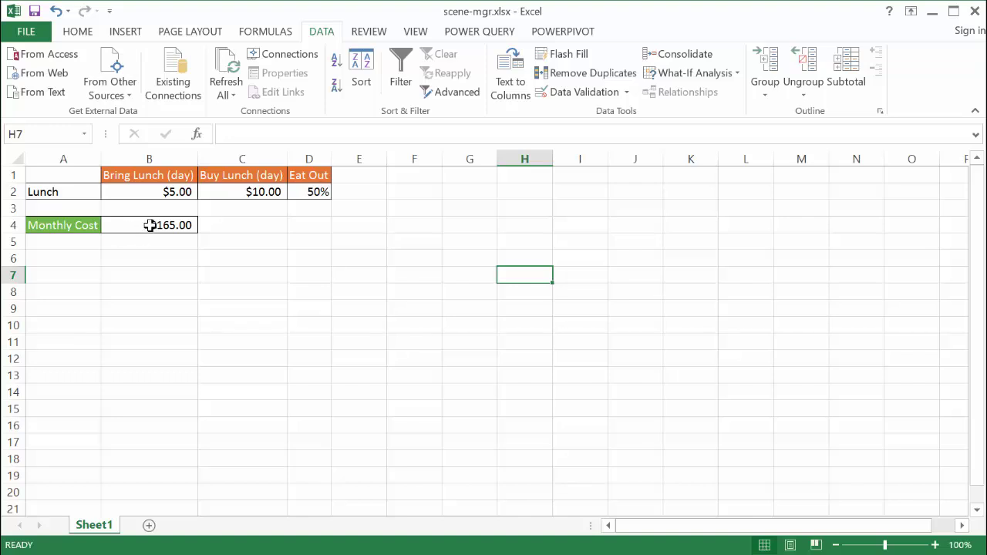
{"action": "left_click", "coordinate": [150, 225]}
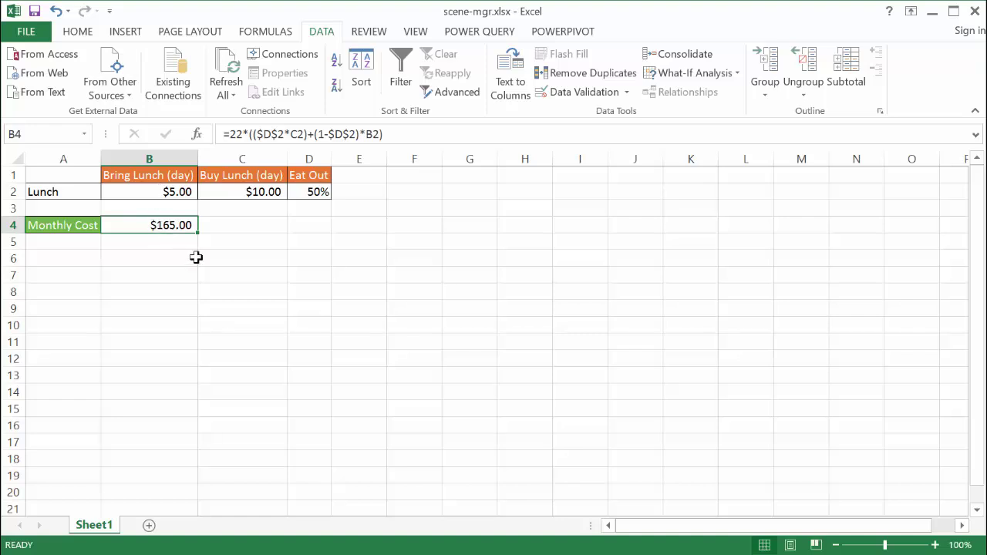
{"action": "left_click", "coordinate": [312, 193]}
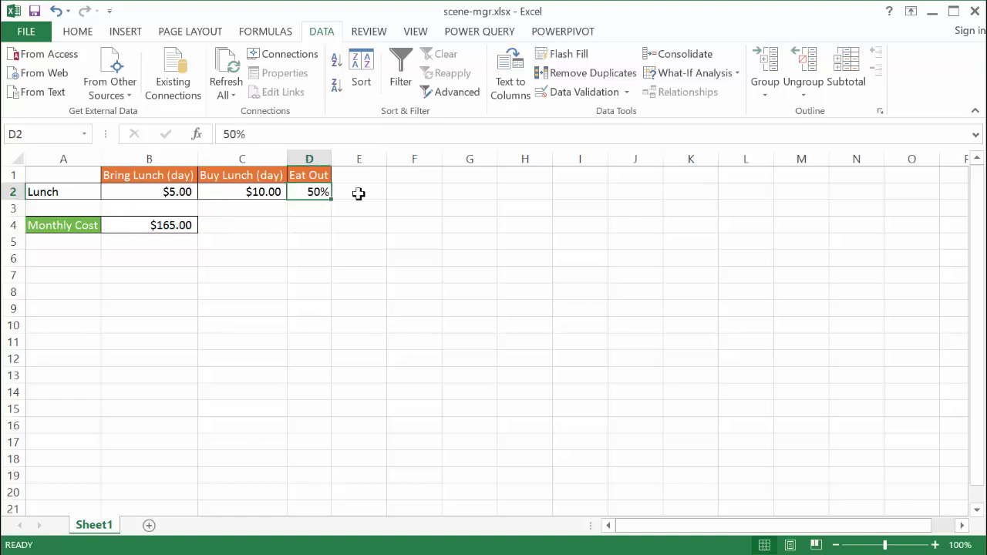
{"action": "left_click", "coordinate": [230, 132]}
{"action": "double_click", "coordinate": [231, 133]}
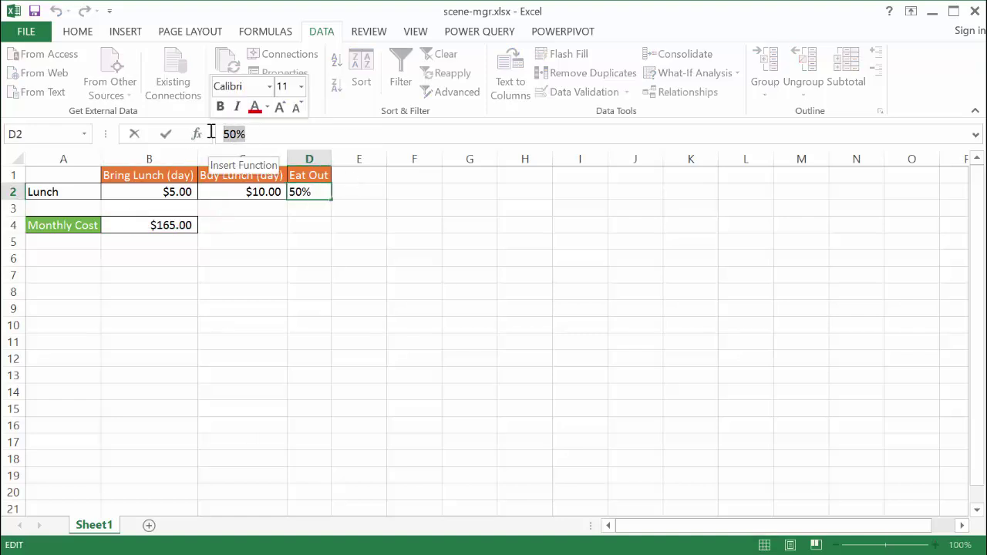
{"action": "type", "text": "10"}
{"action": "key", "text": "Return"}
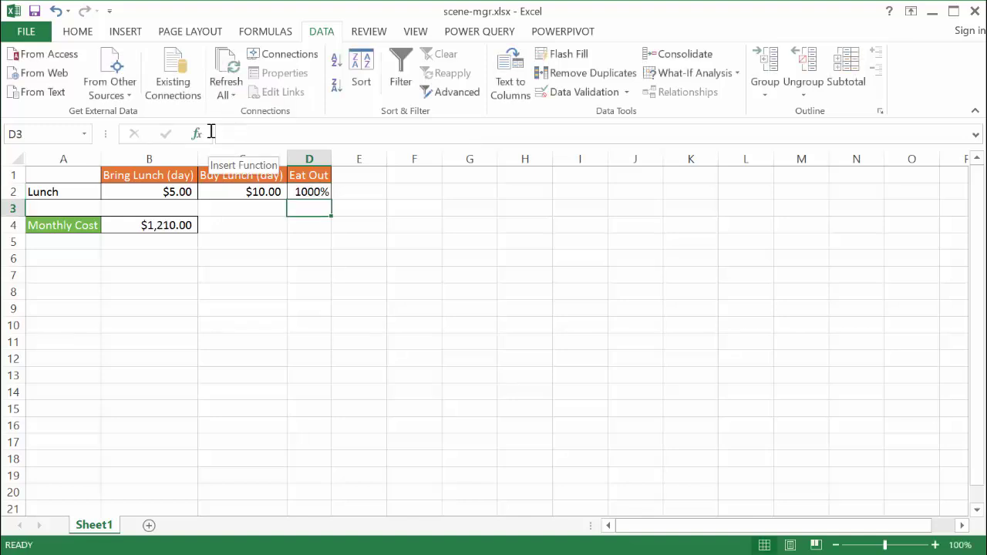
Step: Correct D2 from 1000% to .10, then set it to .9 (90%)
{"action": "left_click", "coordinate": [317, 188]}
{"action": "double_click", "coordinate": [247, 134]}
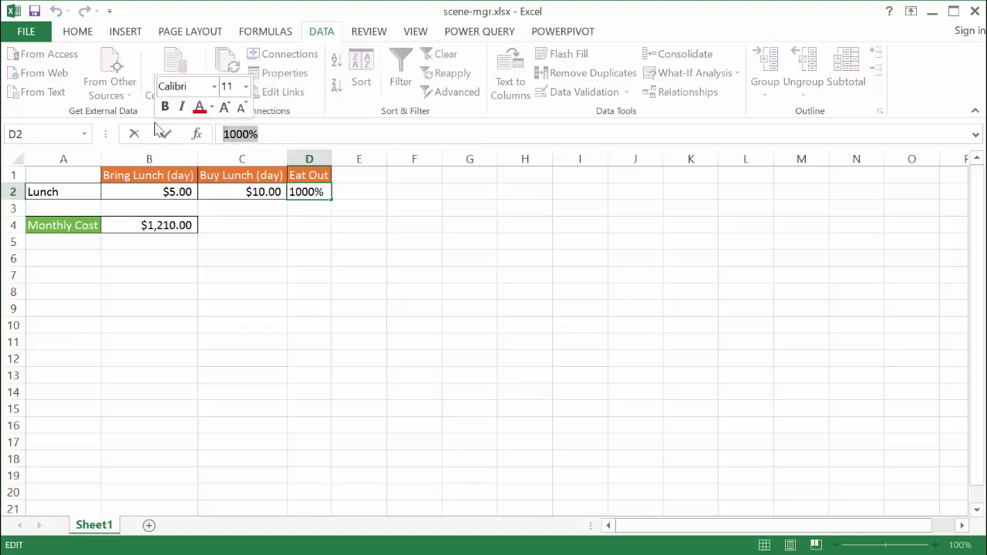
{"action": "type", "text": ".10"}
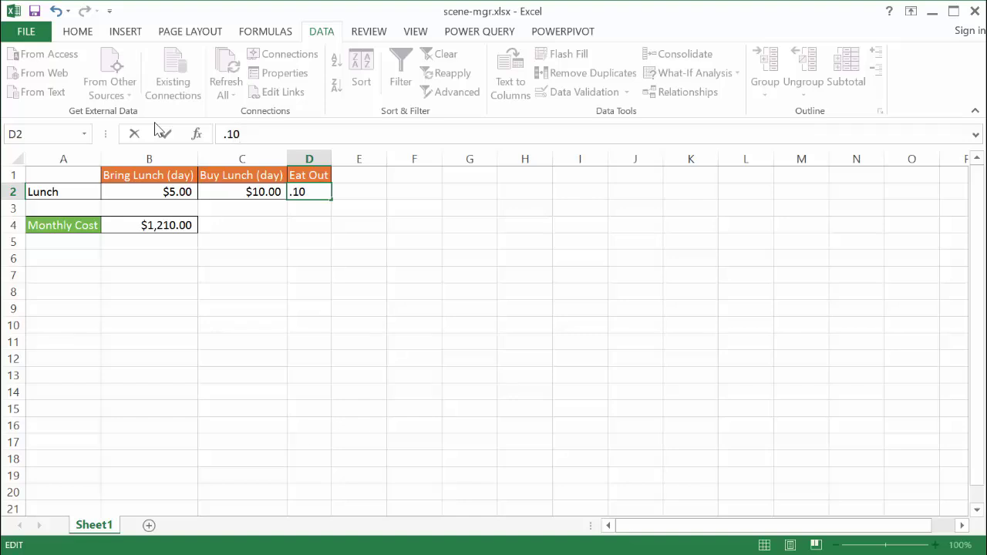
{"action": "key", "text": "Return"}
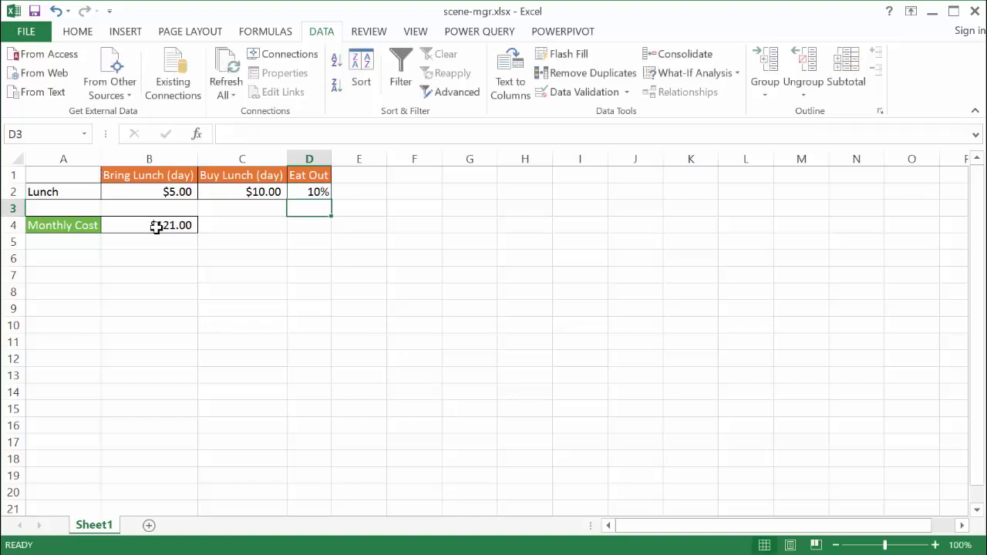
{"action": "left_click", "coordinate": [319, 192]}
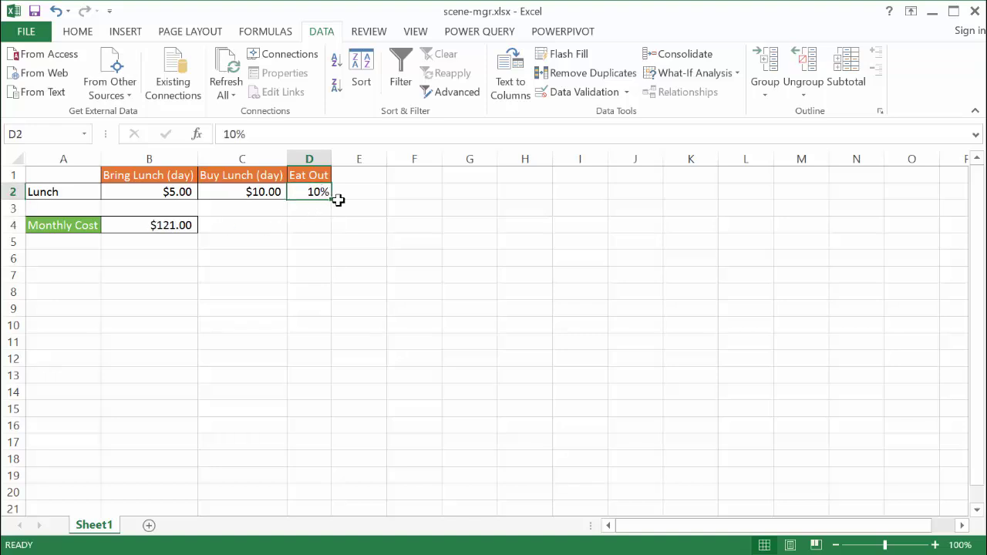
{"action": "type", "text": ".9"}
{"action": "key", "text": "Return"}
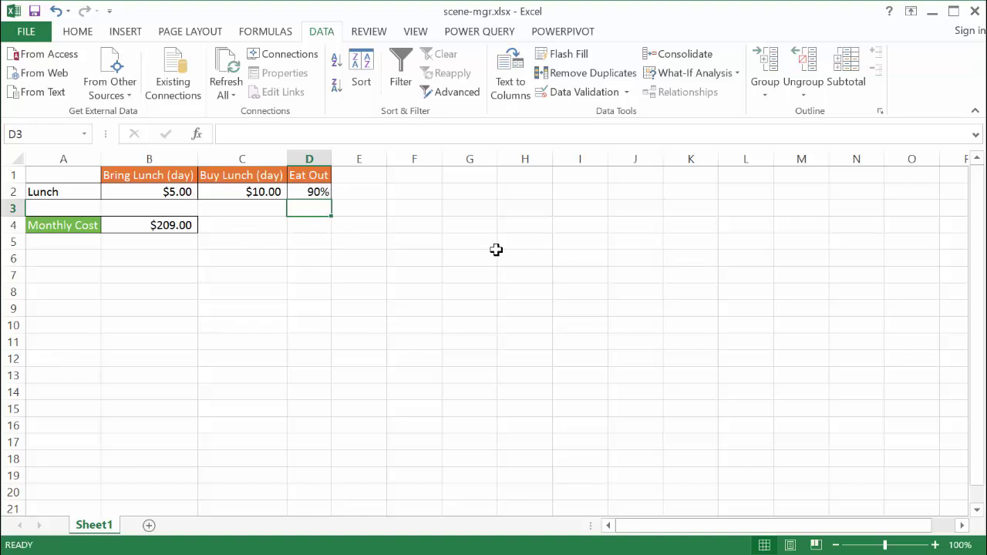
Step: Open Scenario Manager from What-If Analysis and browse the Eat Out Low, Med and Hi scenarios
{"action": "left_click", "coordinate": [712, 75]}
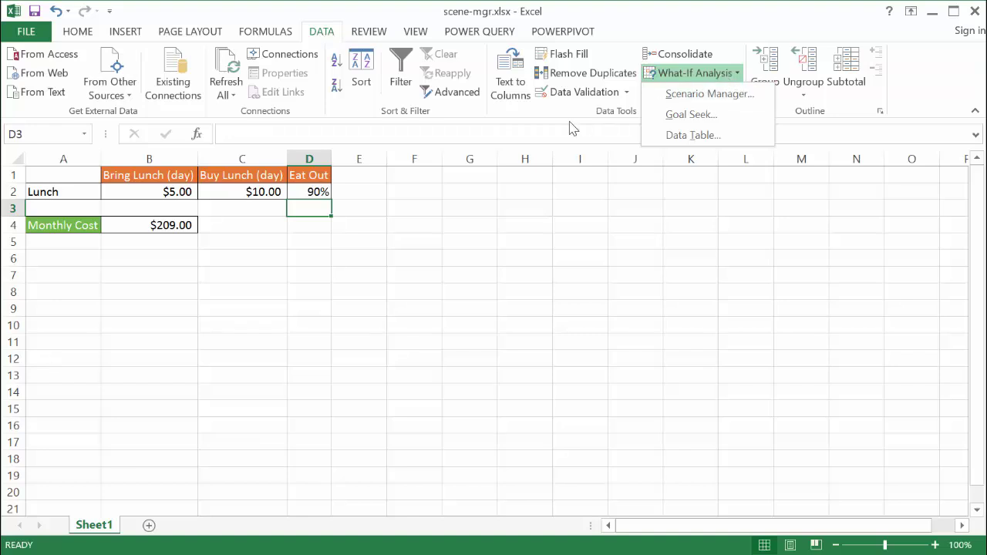
{"action": "left_click", "coordinate": [711, 94]}
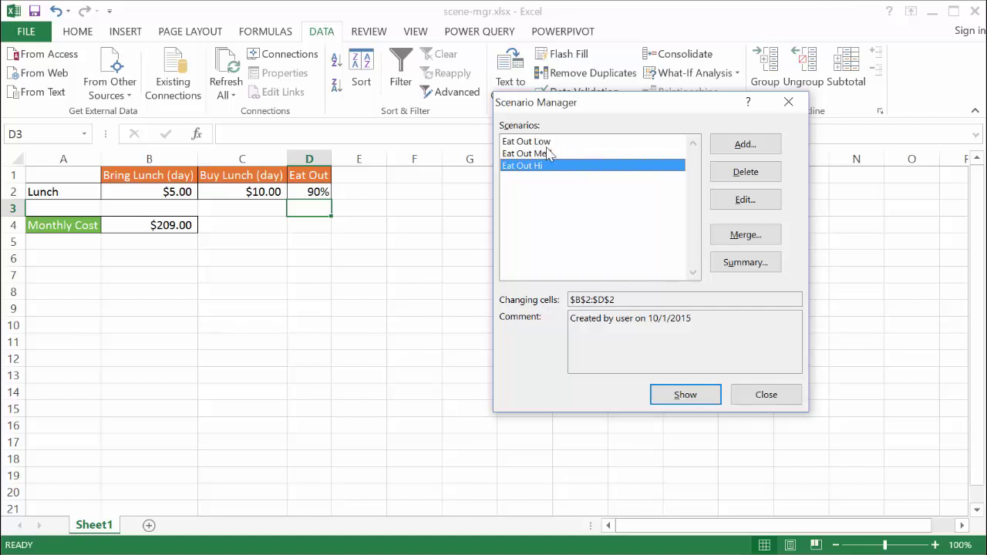
{"action": "left_click", "coordinate": [544, 143]}
{"action": "left_click", "coordinate": [544, 154]}
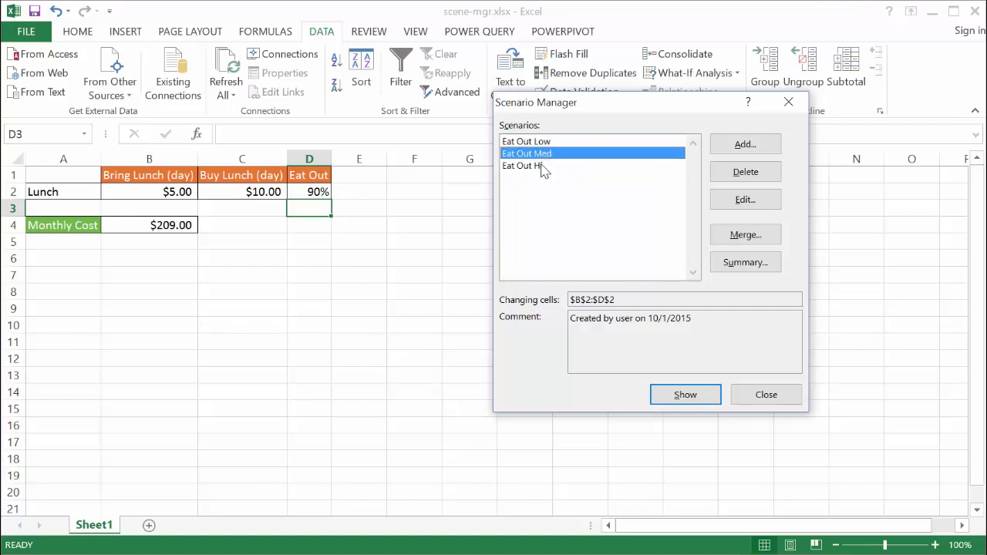
{"action": "left_click", "coordinate": [544, 165]}
{"action": "left_click", "coordinate": [544, 142]}
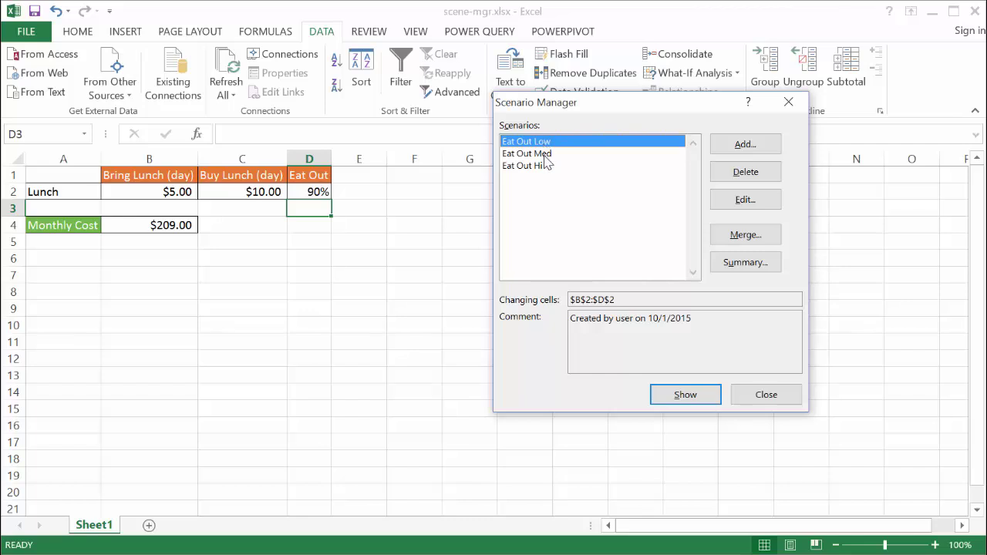
{"action": "left_click", "coordinate": [547, 157]}
{"action": "left_click", "coordinate": [542, 166]}
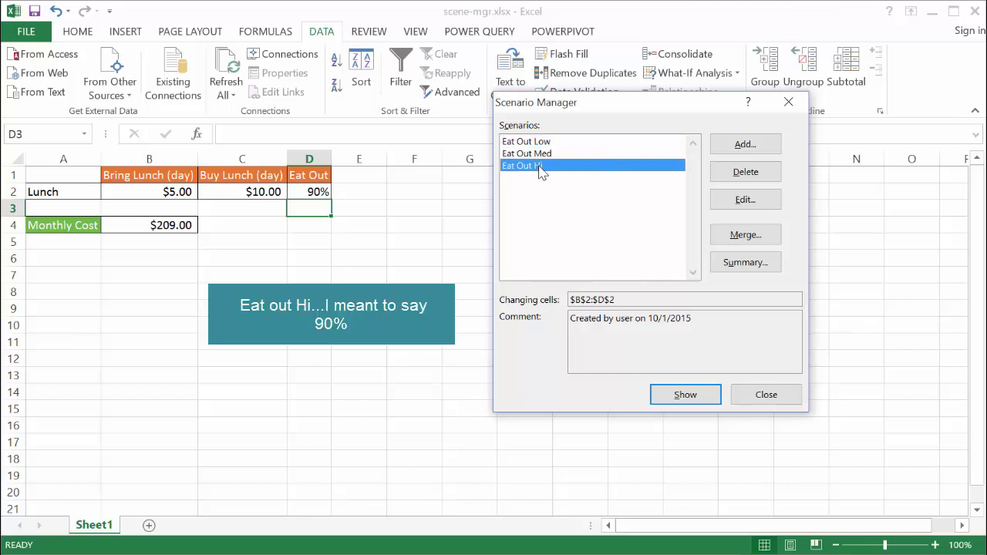
{"action": "left_click", "coordinate": [546, 142]}
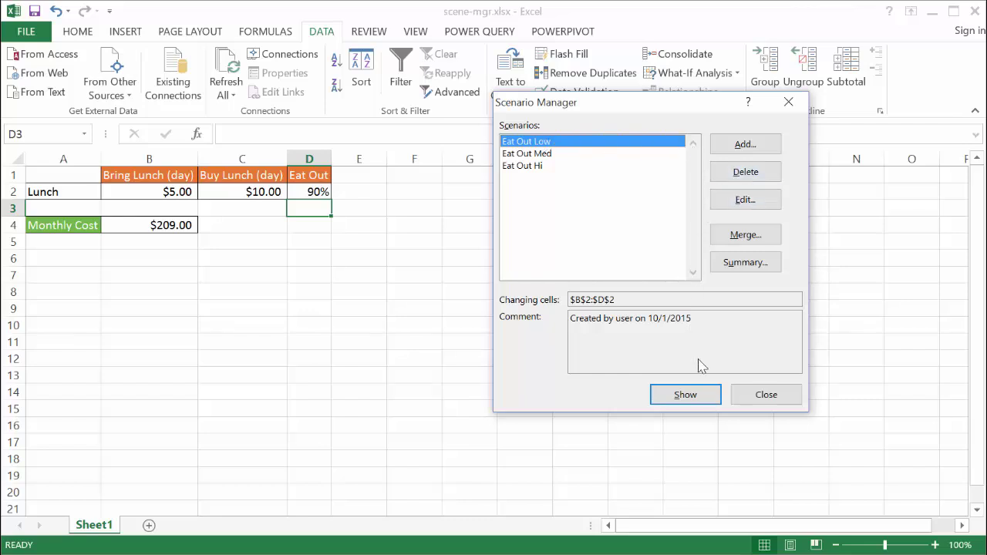
Step: Show Eat Out Low, Med and Hi in turn, ending with Monthly Cost at $209.00
{"action": "left_click", "coordinate": [694, 398]}
{"action": "left_click", "coordinate": [517, 155]}
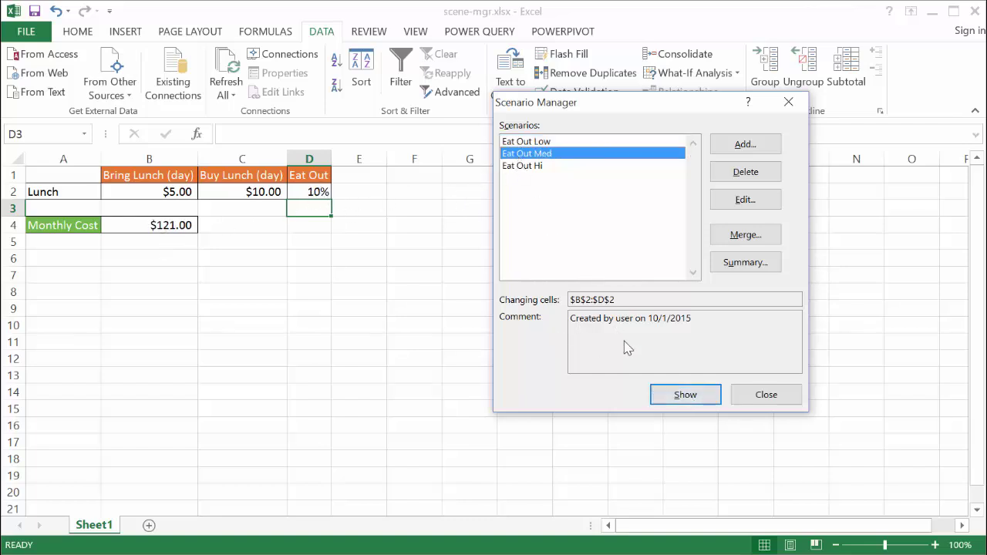
{"action": "left_click", "coordinate": [689, 399]}
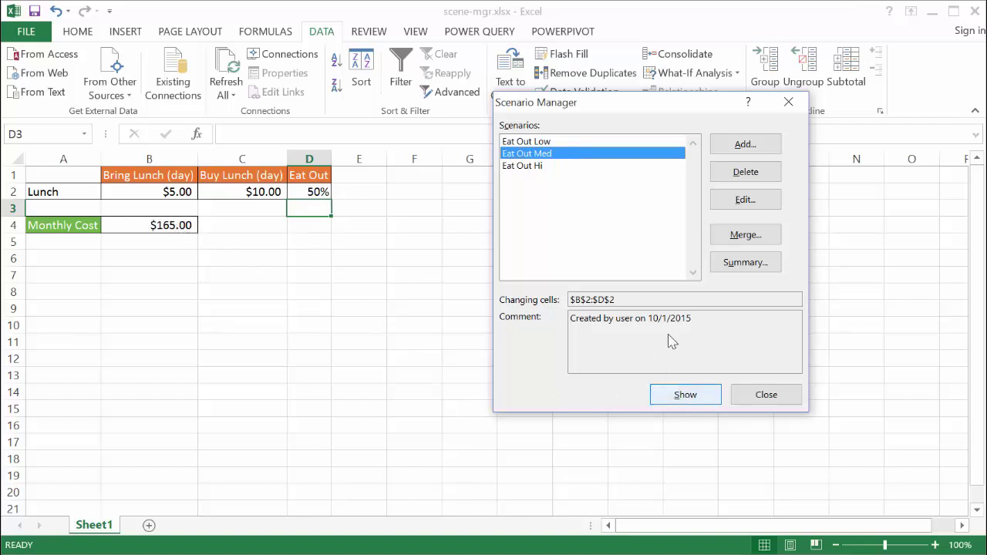
{"action": "left_click", "coordinate": [533, 166]}
{"action": "left_click", "coordinate": [686, 396]}
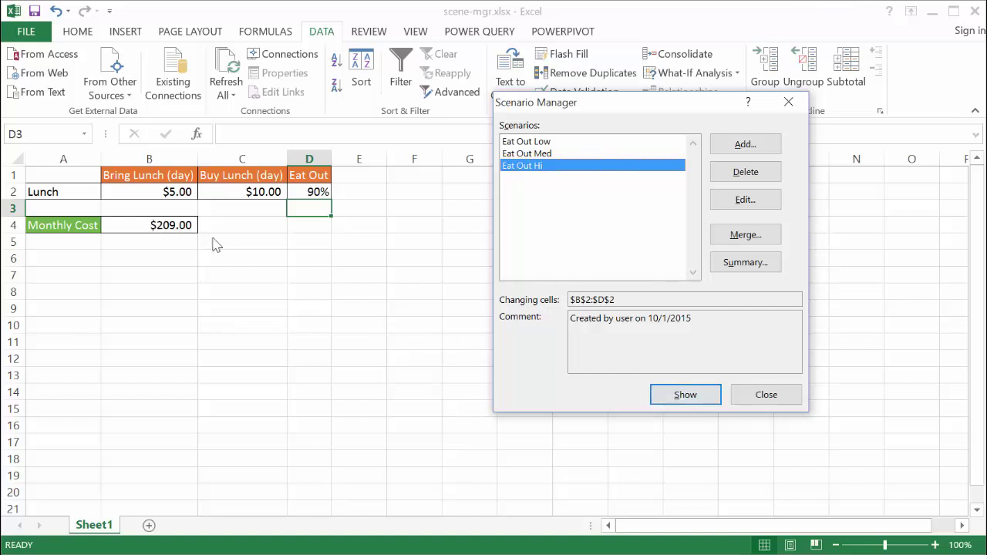
{"action": "left_click", "coordinate": [535, 142]}
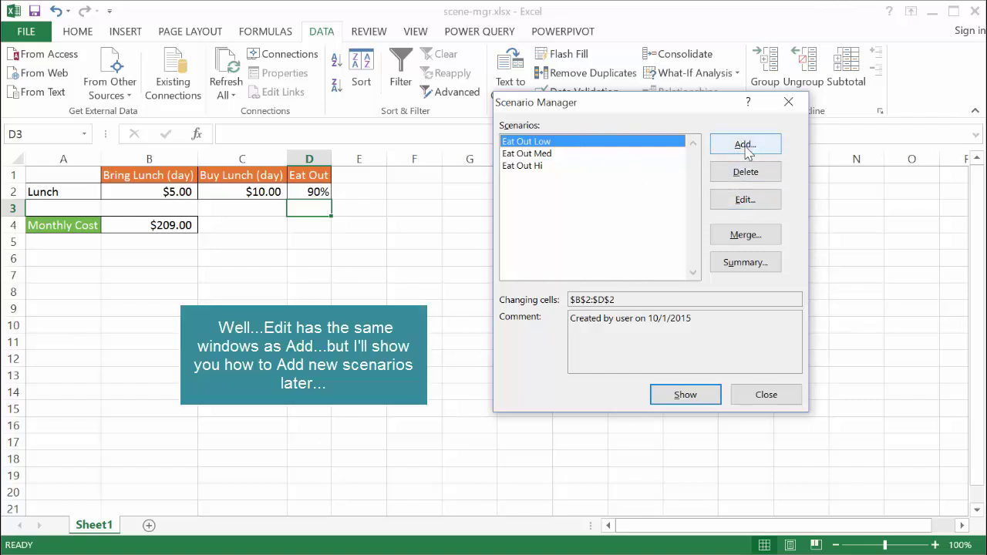
Step: Edit Eat Out Low, confirming changing cells B2:D2 and values 5, 10 and 0.1
{"action": "left_click", "coordinate": [752, 202]}
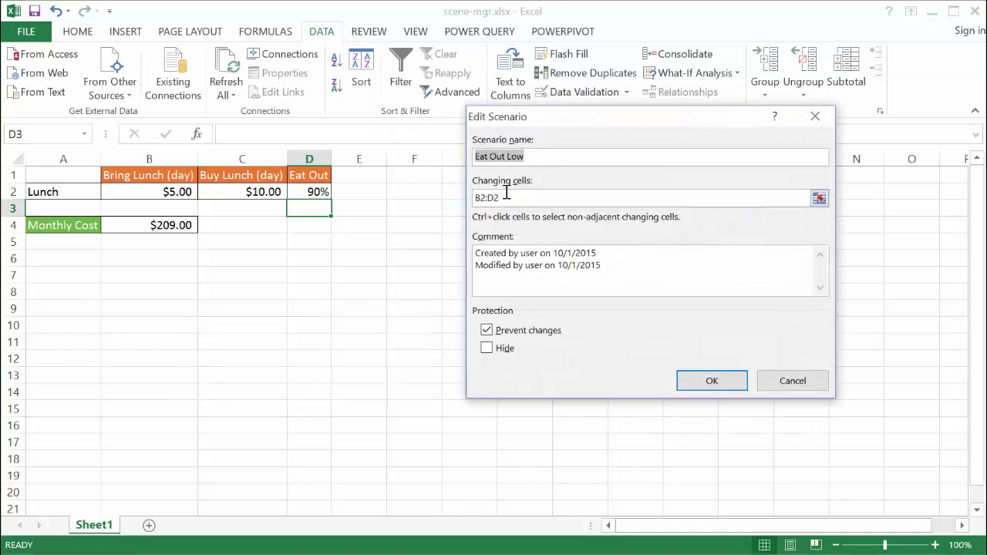
{"action": "left_click", "coordinate": [819, 197]}
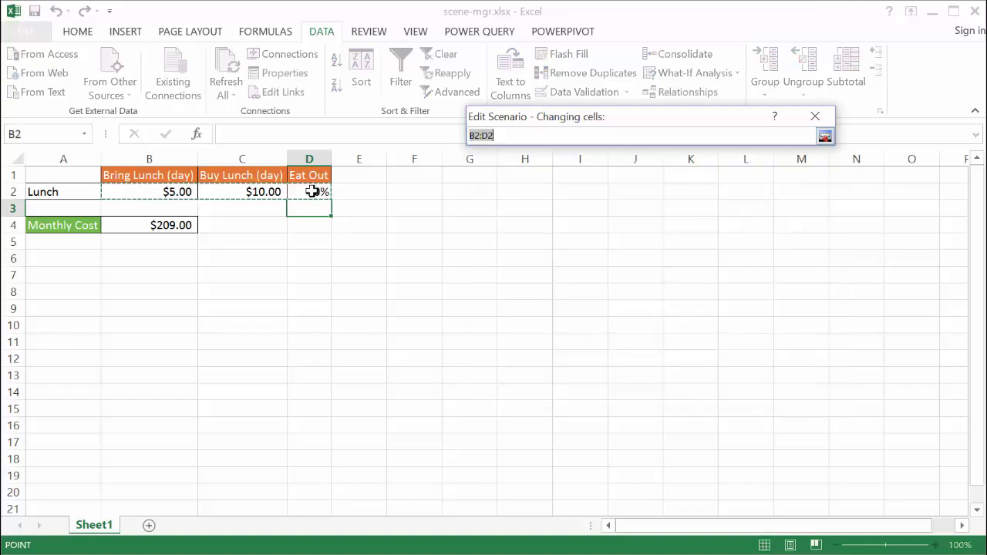
{"action": "left_click", "coordinate": [825, 137]}
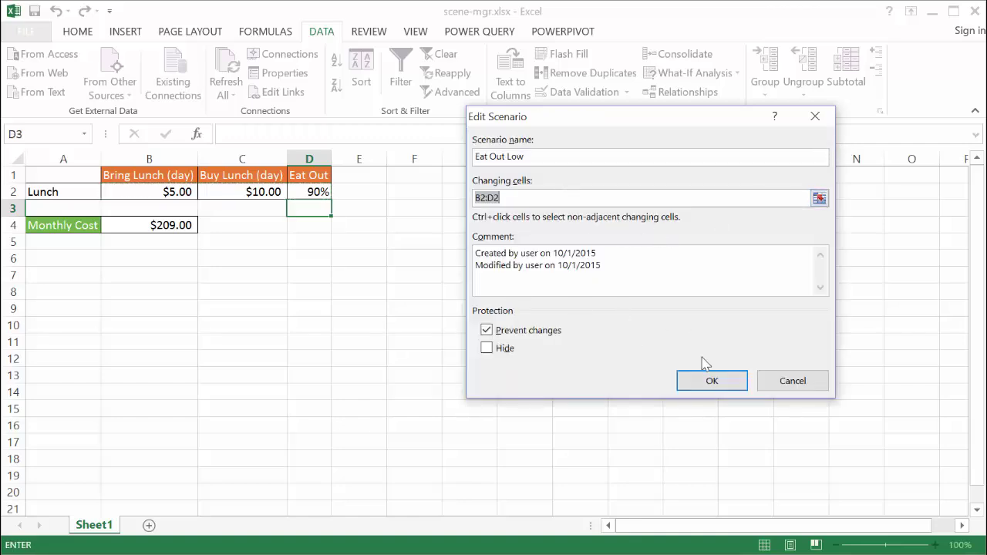
{"action": "left_click", "coordinate": [716, 384]}
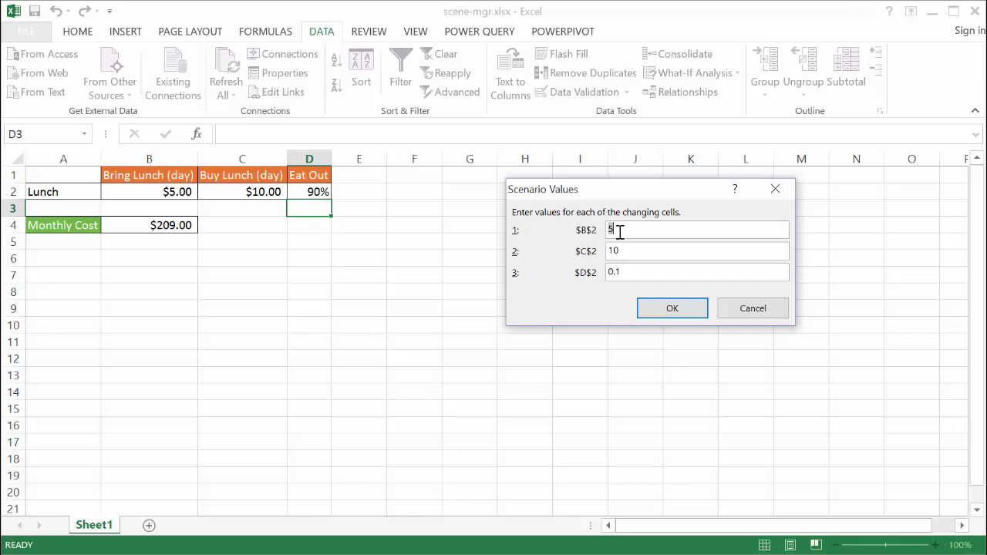
{"action": "double_click", "coordinate": [632, 270]}
{"action": "left_click", "coordinate": [685, 308]}
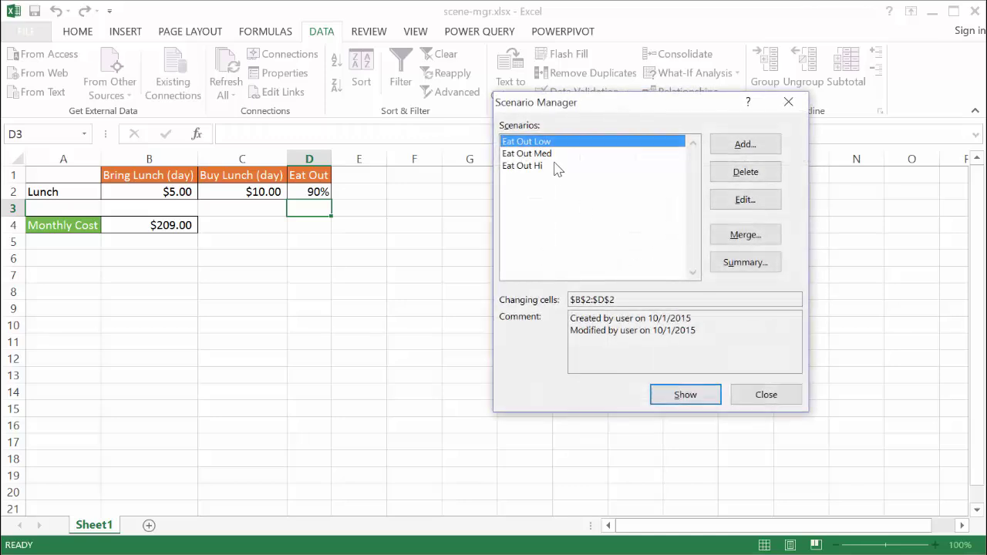
Step: Reconfirm the Eat Out Med scenario with values 5, 10 and 0.5
{"action": "left_click", "coordinate": [575, 157]}
{"action": "left_click", "coordinate": [737, 204]}
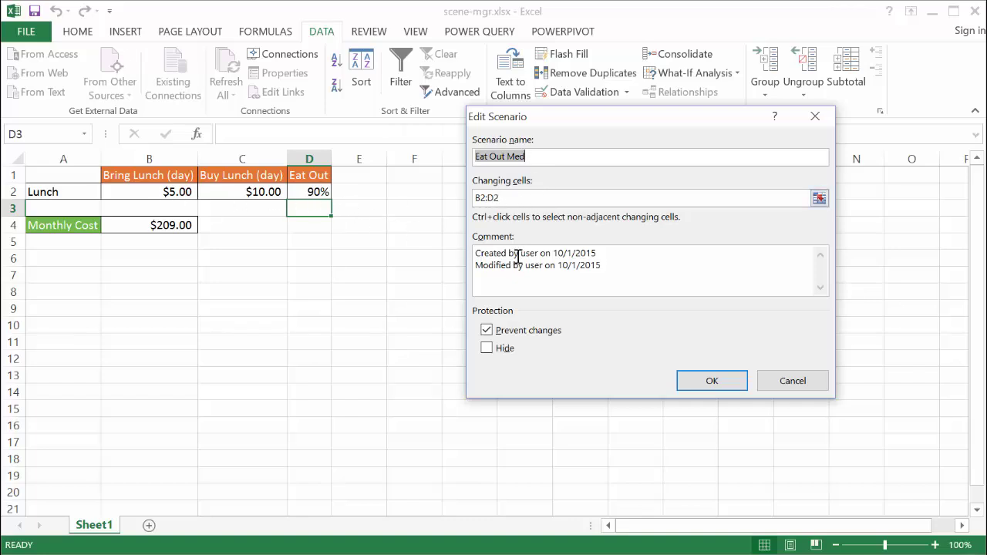
{"action": "left_click", "coordinate": [702, 378]}
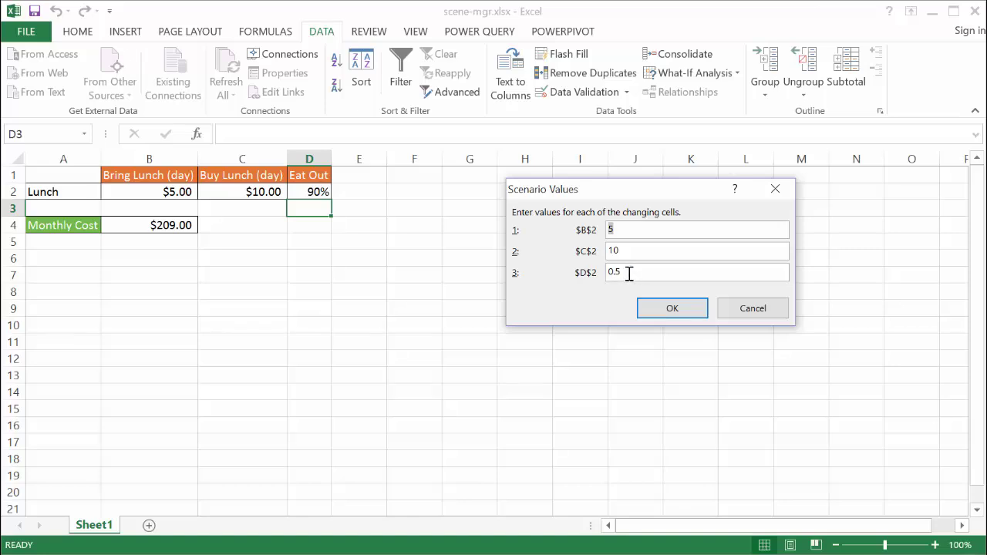
{"action": "left_click", "coordinate": [686, 309]}
Step: Resave Eat Out Hi, keeping its $D$2 eat-out value at 0.9
{"action": "left_click", "coordinate": [533, 167]}
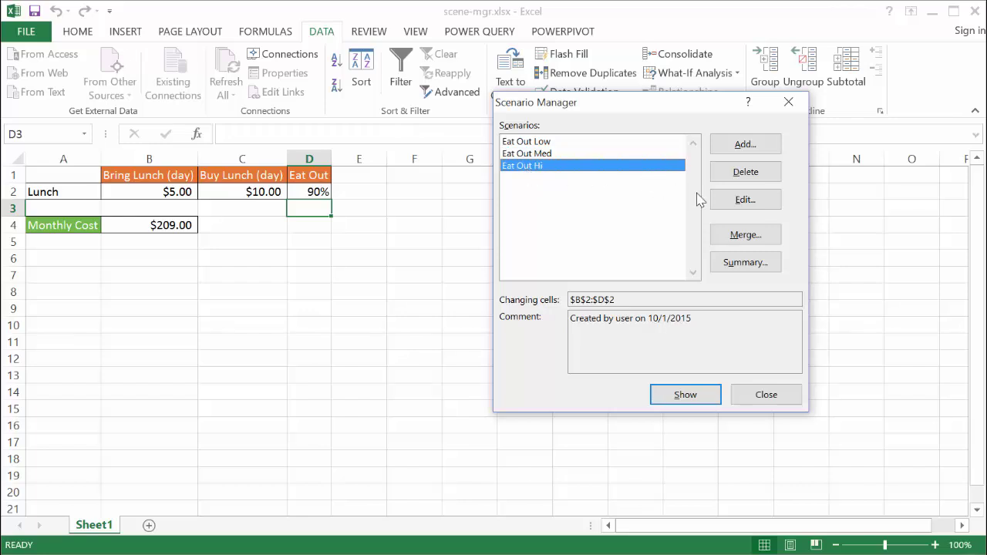
{"action": "left_click", "coordinate": [746, 199]}
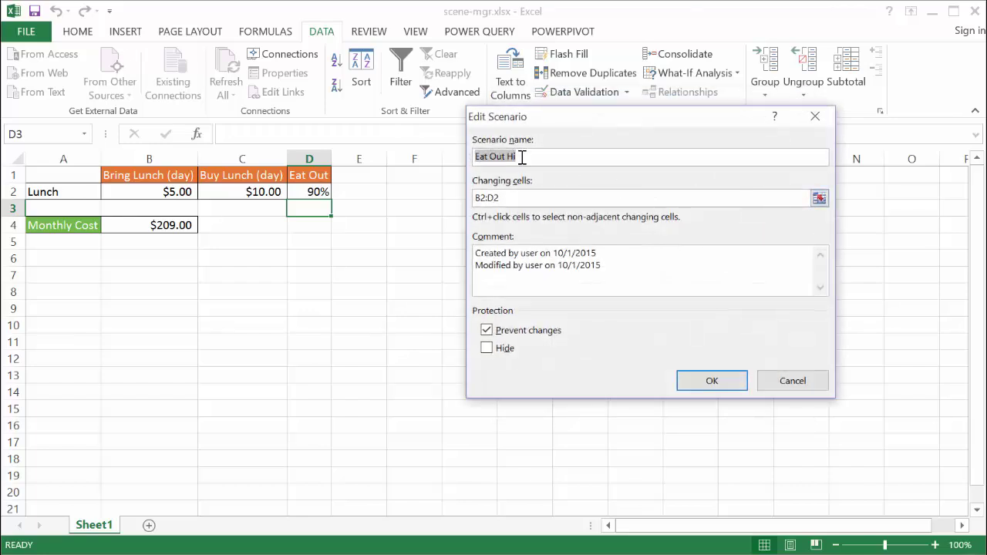
{"action": "left_click", "coordinate": [710, 380]}
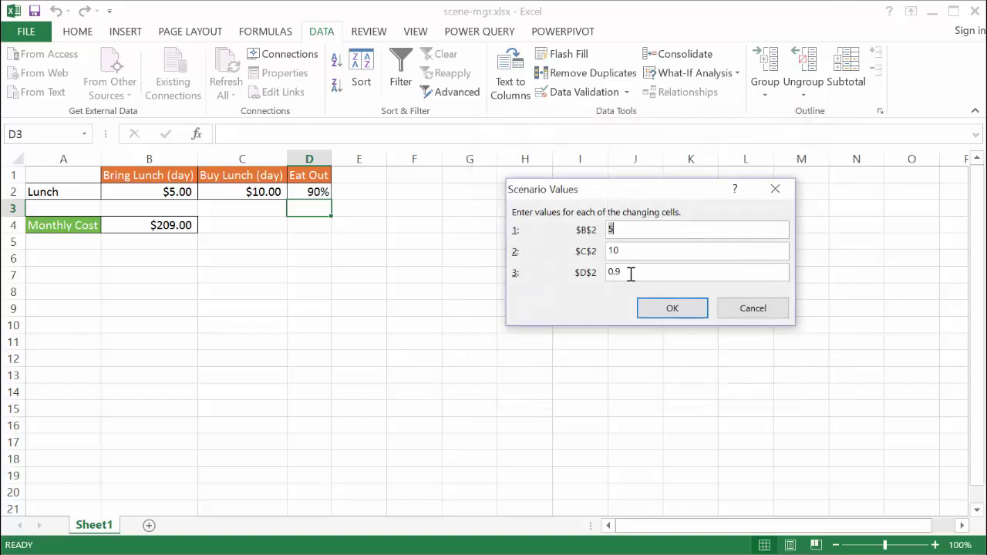
{"action": "left_click_drag", "start_coordinate": [631, 274], "coordinate": [593, 273]}
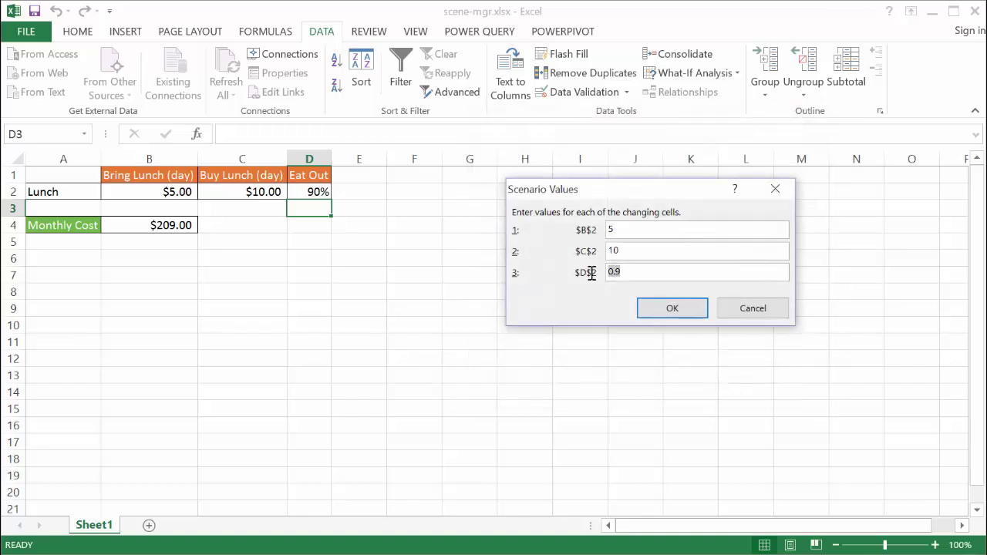
{"action": "left_click", "coordinate": [673, 309]}
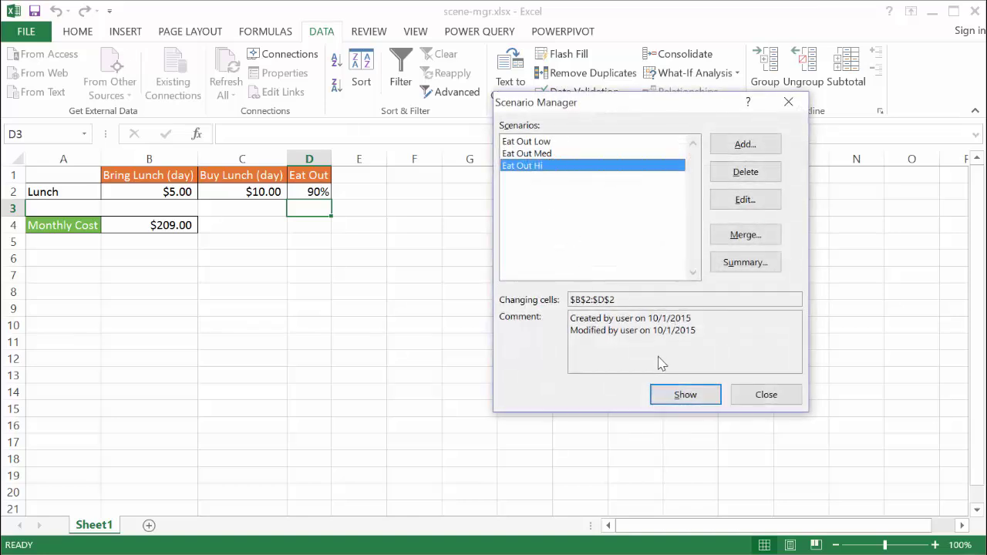
Step: Show Eat Out Low, Med and Hi, then create a Scenario Summary for result cell B4
{"action": "left_click", "coordinate": [549, 142]}
{"action": "left_click", "coordinate": [686, 396]}
{"action": "left_click", "coordinate": [541, 153]}
{"action": "left_click", "coordinate": [685, 395]}
{"action": "left_click", "coordinate": [532, 166]}
{"action": "left_click", "coordinate": [677, 396]}
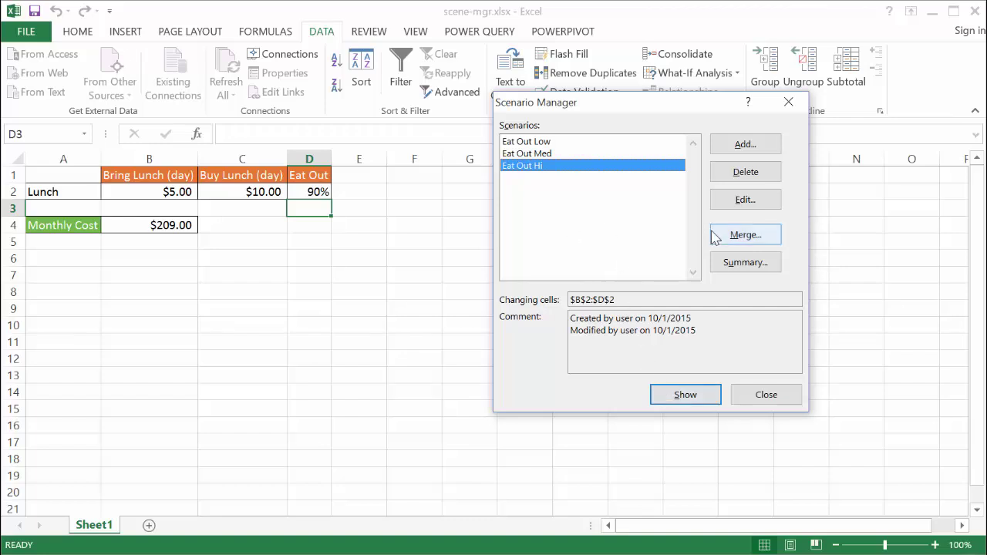
{"action": "left_click", "coordinate": [752, 263]}
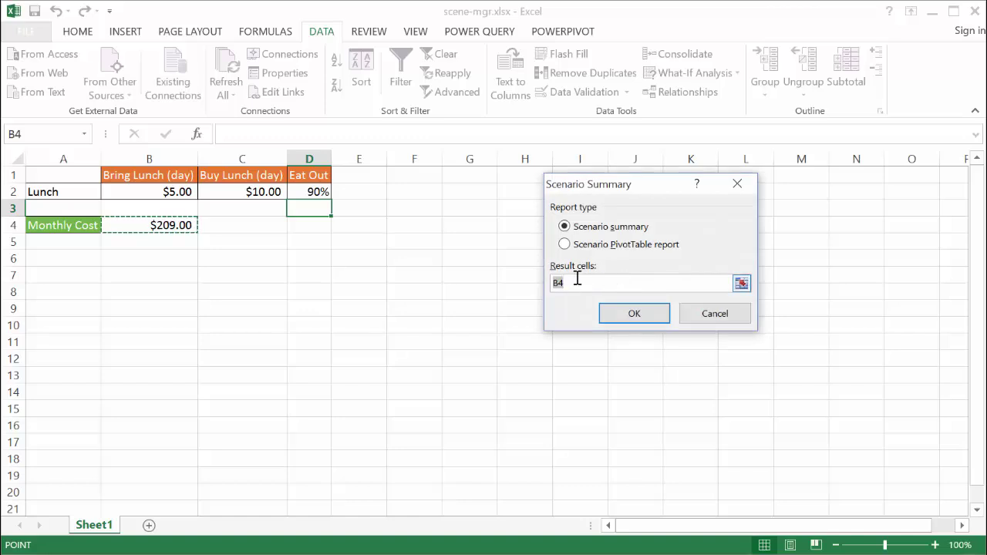
{"action": "left_click", "coordinate": [642, 318]}
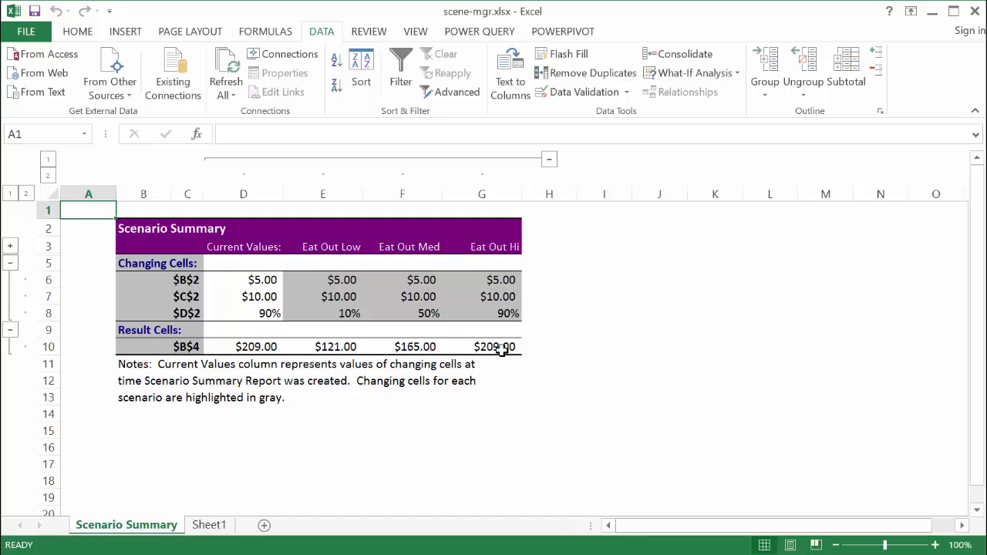
Step: Return to Sheet1 and re-enter 10 as the Buy Lunch cost in C2
{"action": "left_click", "coordinate": [219, 527]}
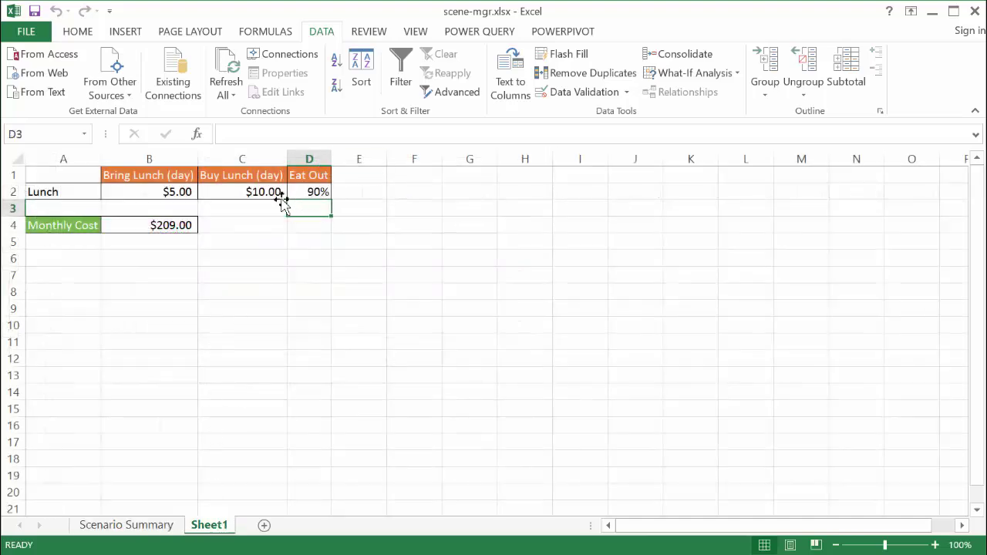
{"action": "left_click", "coordinate": [254, 192]}
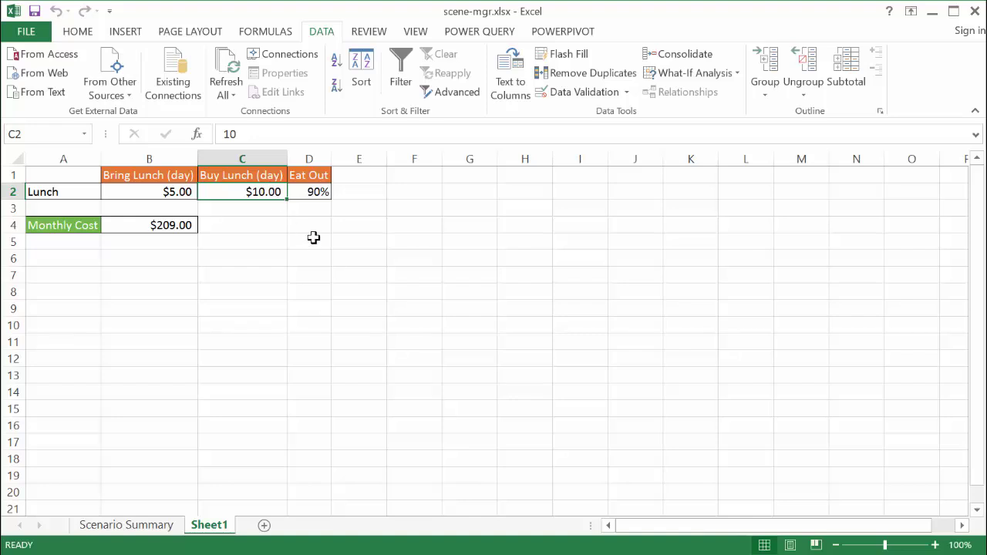
{"action": "type", "text": "1"}
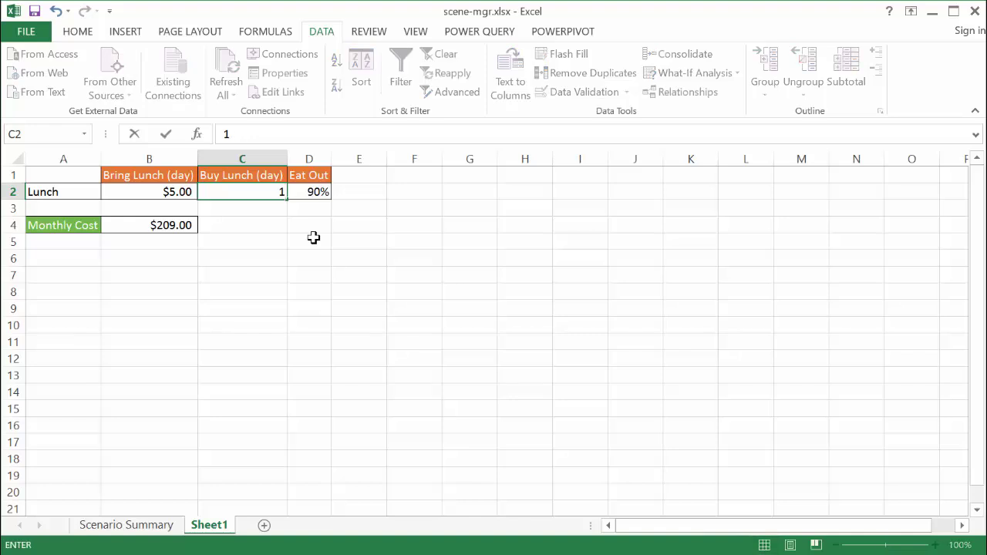
{"action": "type", "text": "0"}
{"action": "key", "text": "ctrl+Return"}
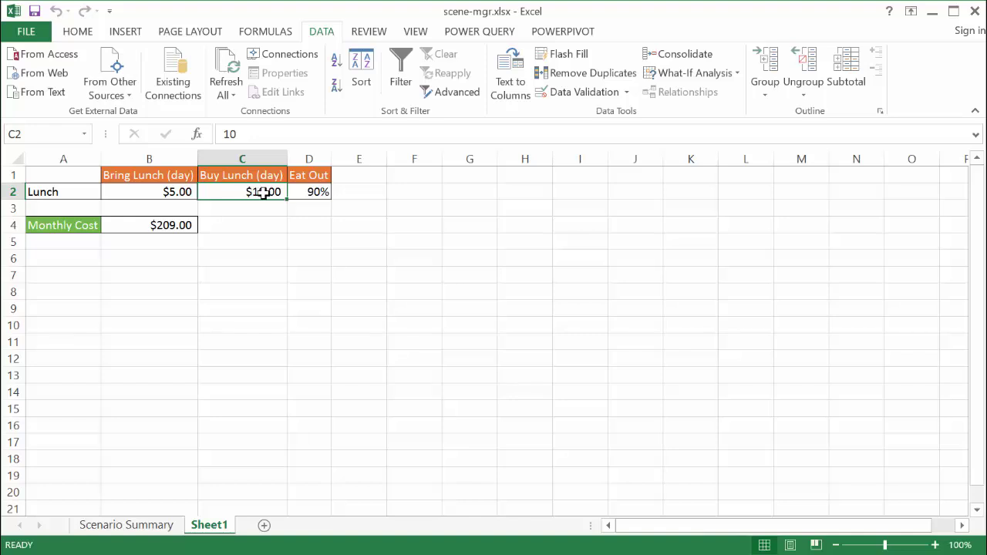
Step: Add scenario Eat Out Low Buy Hi on B2:D2 with $C$2 set to 15
{"action": "left_click", "coordinate": [694, 73]}
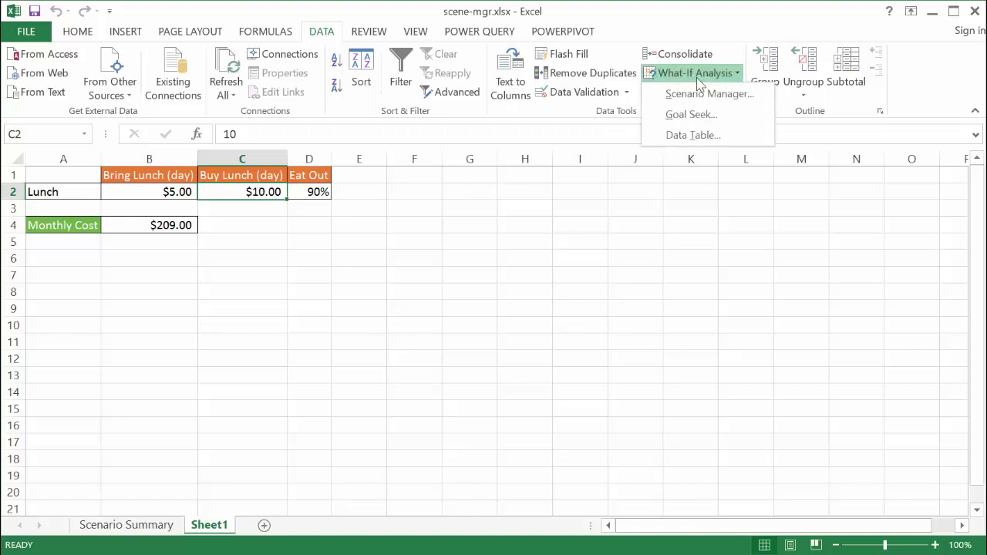
{"action": "left_click", "coordinate": [705, 93]}
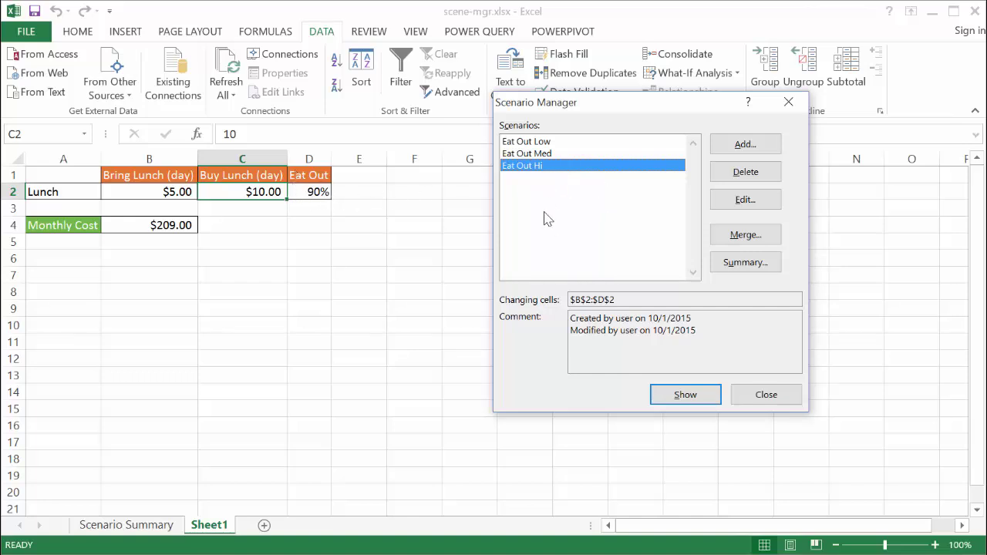
{"action": "left_click", "coordinate": [744, 145]}
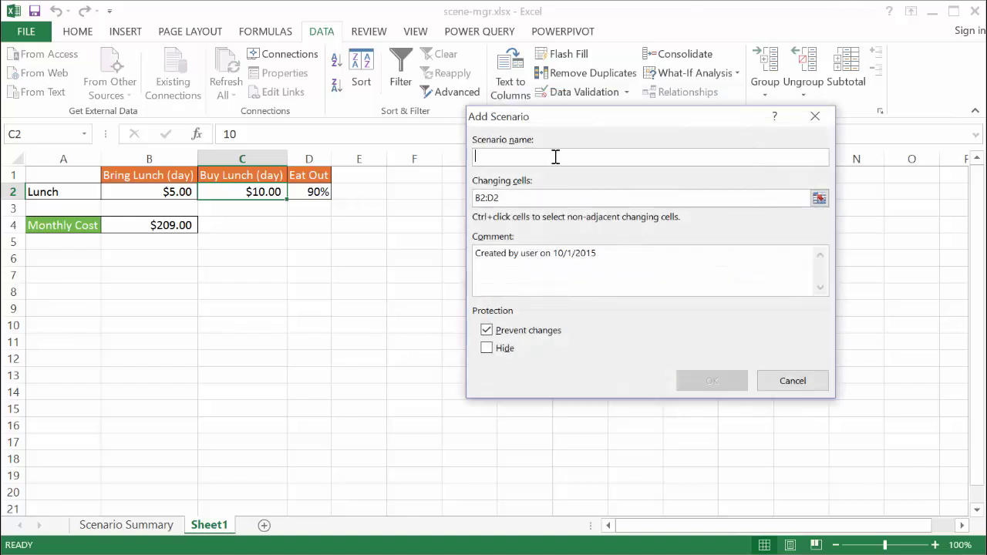
{"action": "type", "text": "Eat ou"}
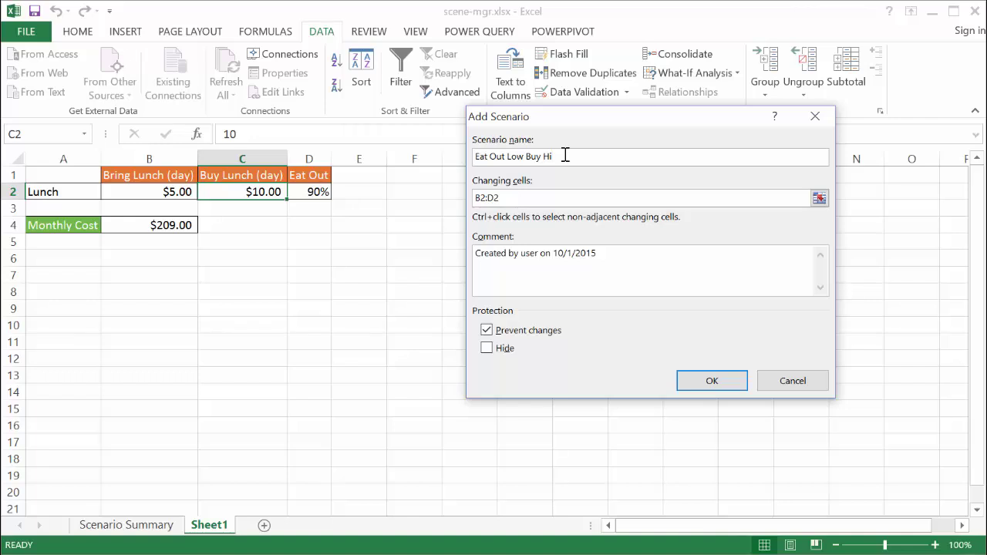
{"action": "left_click", "coordinate": [495, 198]}
{"action": "left_click", "coordinate": [711, 388]}
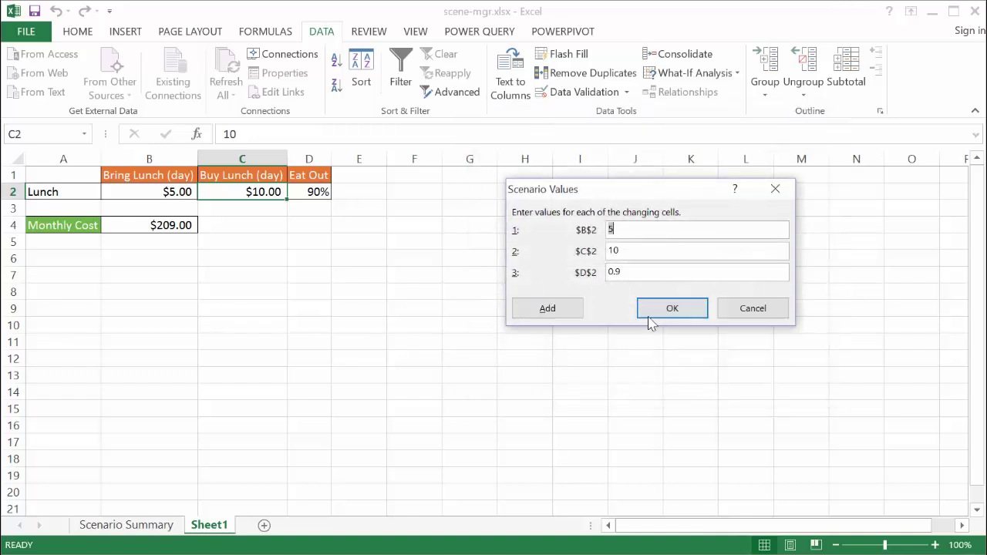
{"action": "key", "text": "Tab"}
{"action": "type", "text": "15"}
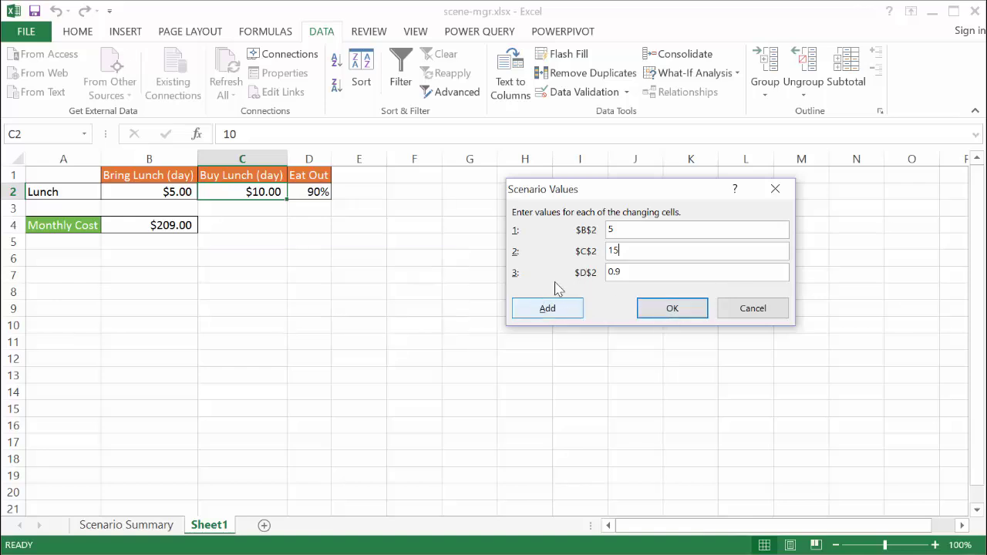
{"action": "left_click", "coordinate": [563, 310]}
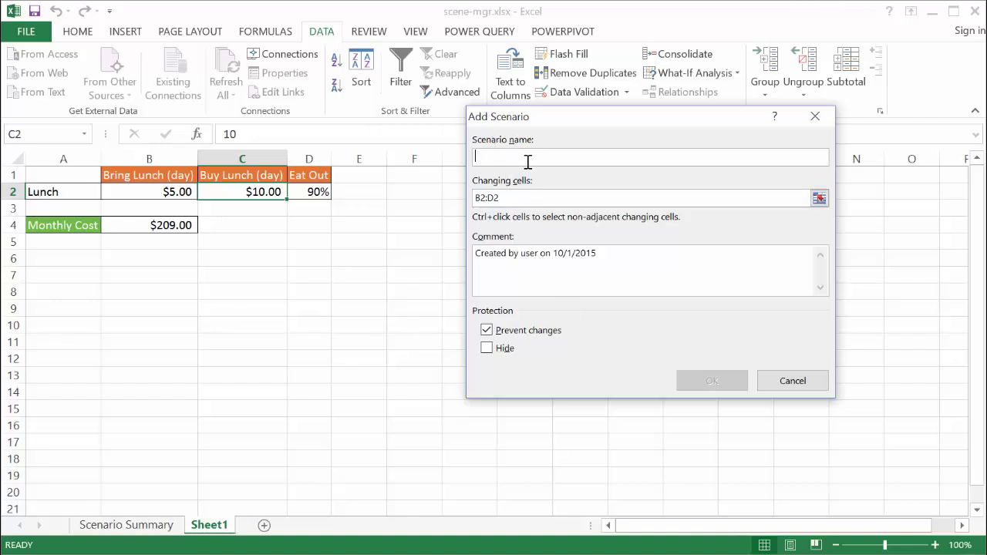
Step: Begin another new scenario and dismiss the duplicate scenario name warning
{"action": "type", "text": "Eat Out Med"}
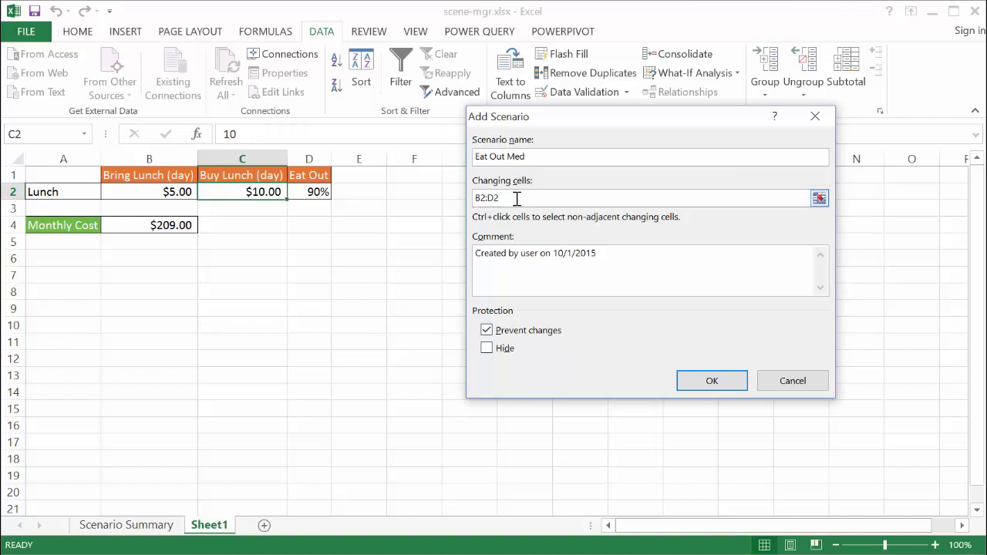
{"action": "left_click", "coordinate": [711, 380]}
{"action": "left_click", "coordinate": [544, 342]}
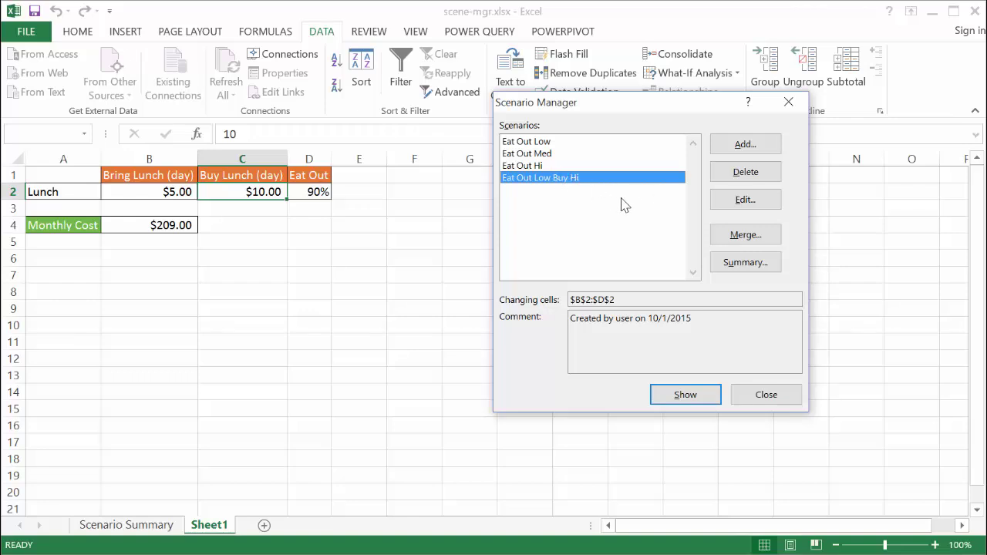
Step: Change Eat Out Low Buy Hi's $D$2 to 0.10 and show it, giving Monthly Cost $132.00
{"action": "left_click", "coordinate": [746, 202]}
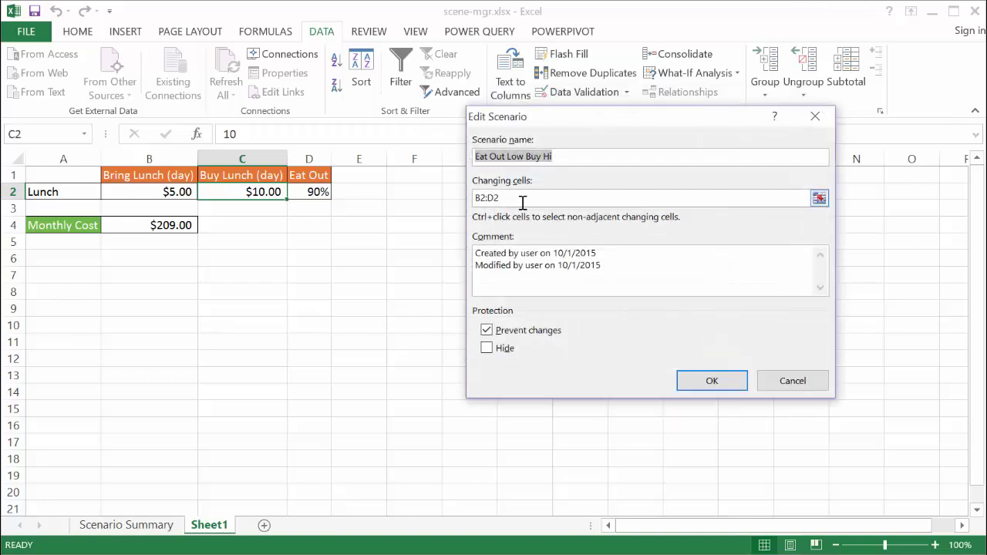
{"action": "left_click", "coordinate": [516, 201]}
{"action": "left_click", "coordinate": [733, 380]}
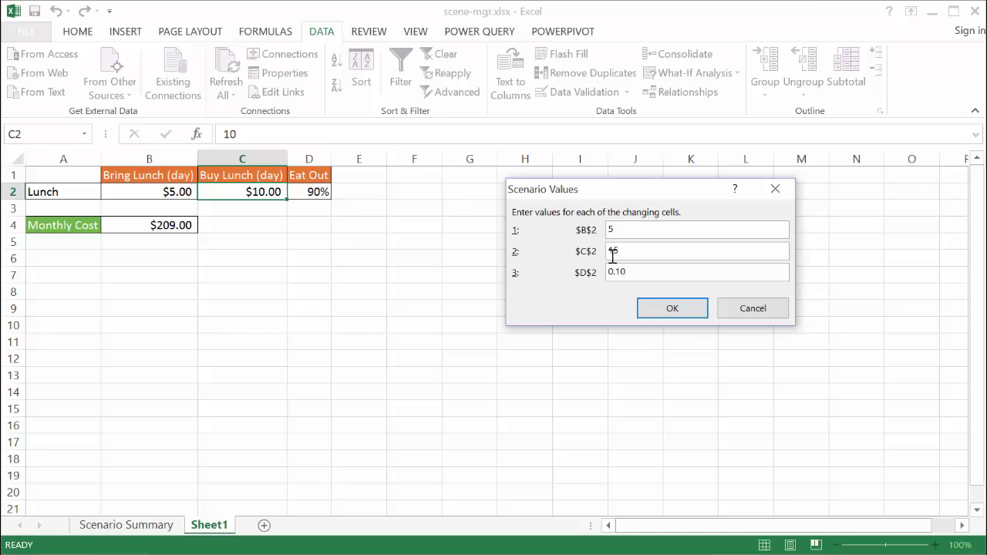
{"action": "left_click", "coordinate": [689, 315]}
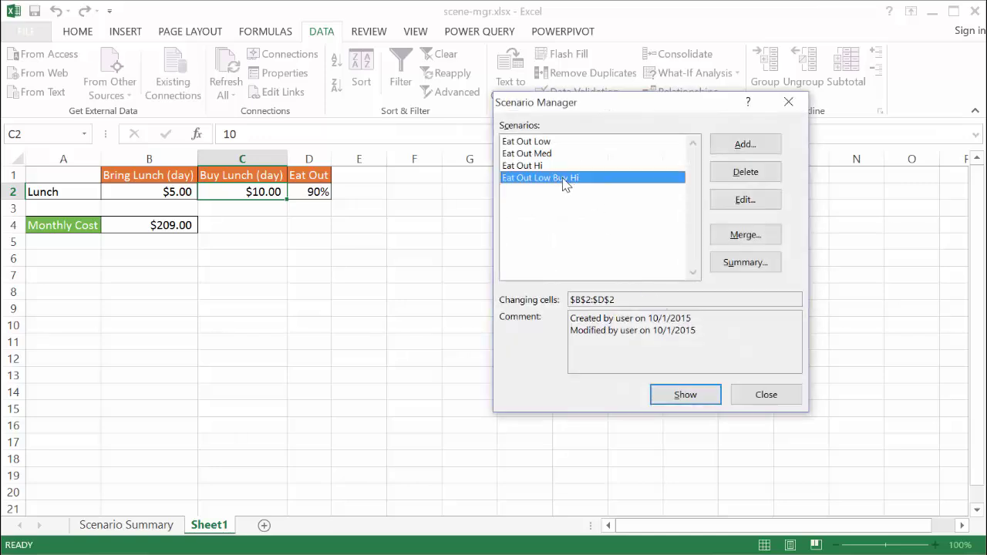
{"action": "left_click", "coordinate": [700, 398]}
Step: Add scenario Eat Out Med Buy Hi with values 5, 15 and 0.5
{"action": "left_click", "coordinate": [753, 145]}
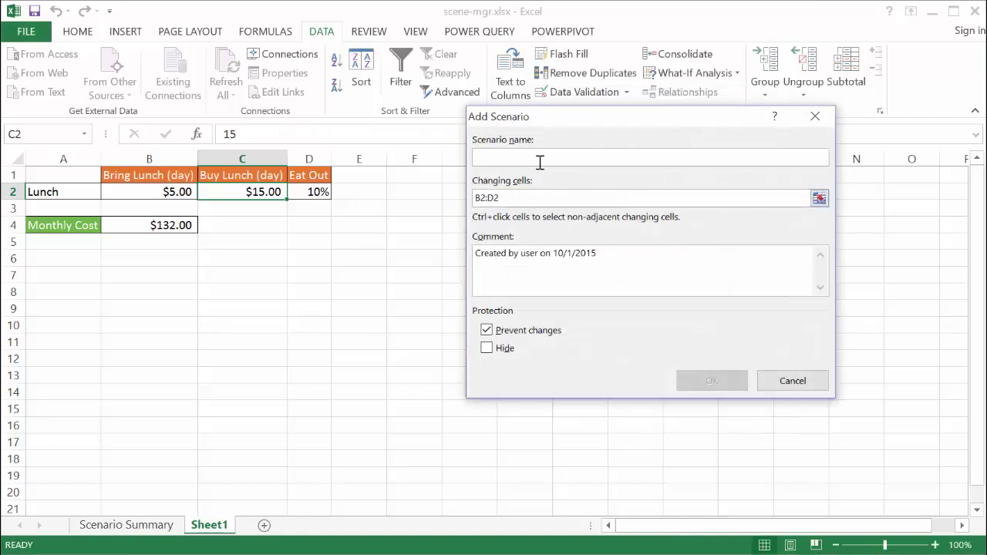
{"action": "type", "text": "Eat Out Med Buy Hi"}
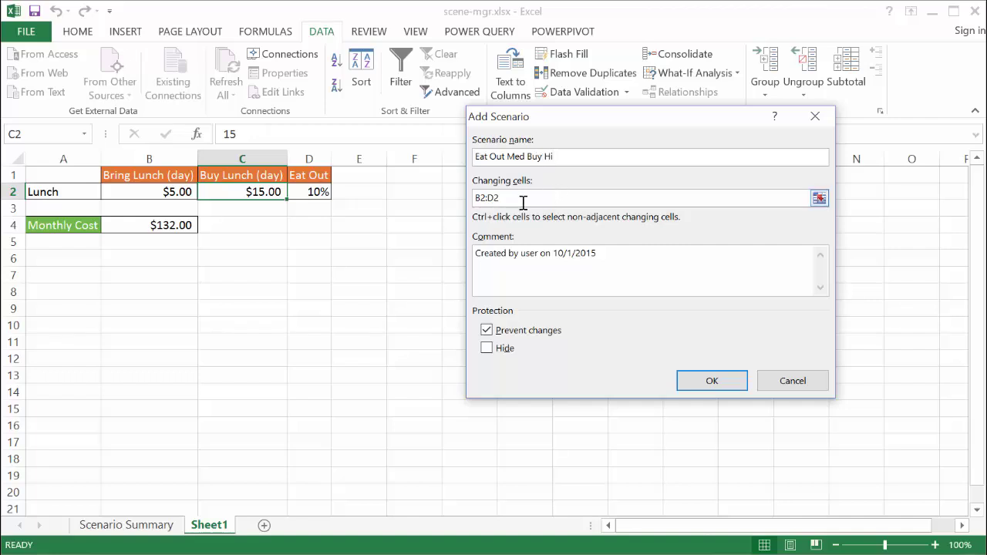
{"action": "left_click", "coordinate": [726, 386]}
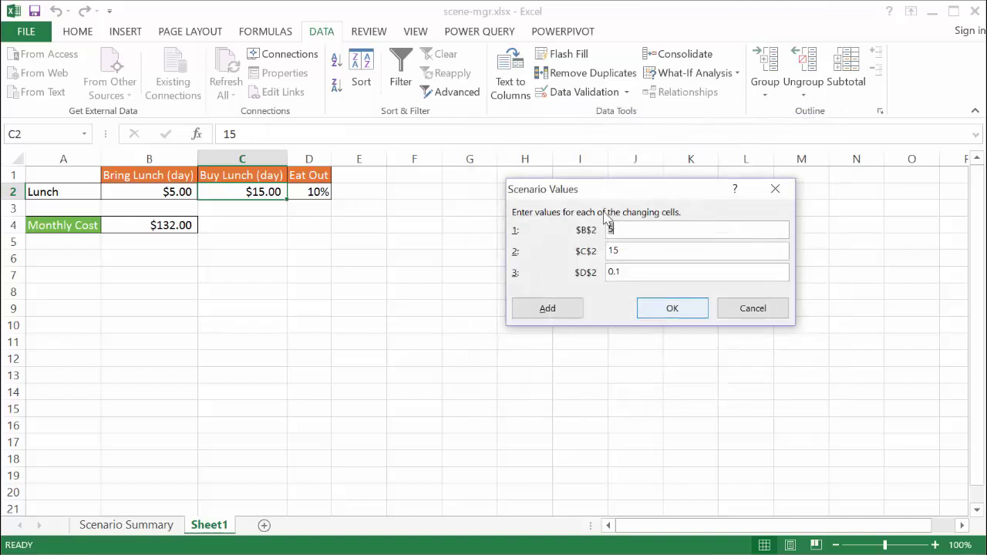
{"action": "left_click", "coordinate": [634, 270]}
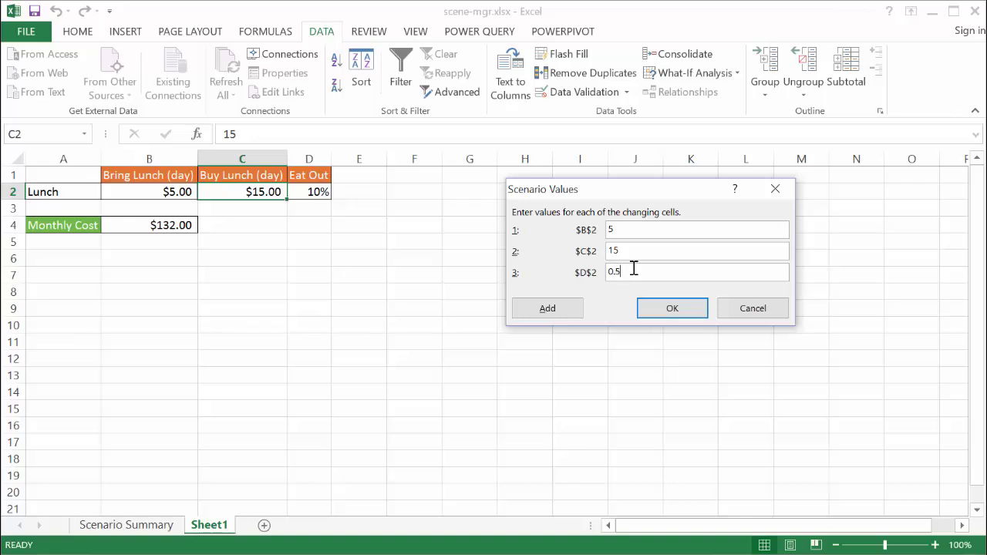
{"action": "left_click_drag", "start_coordinate": [629, 254], "coordinate": [602, 254]}
Step: Add scenario Eat Out Hi Buy Hi with values 5, 15 and 0.9
{"action": "left_click", "coordinate": [547, 309]}
{"action": "type", "text": "Ea"}
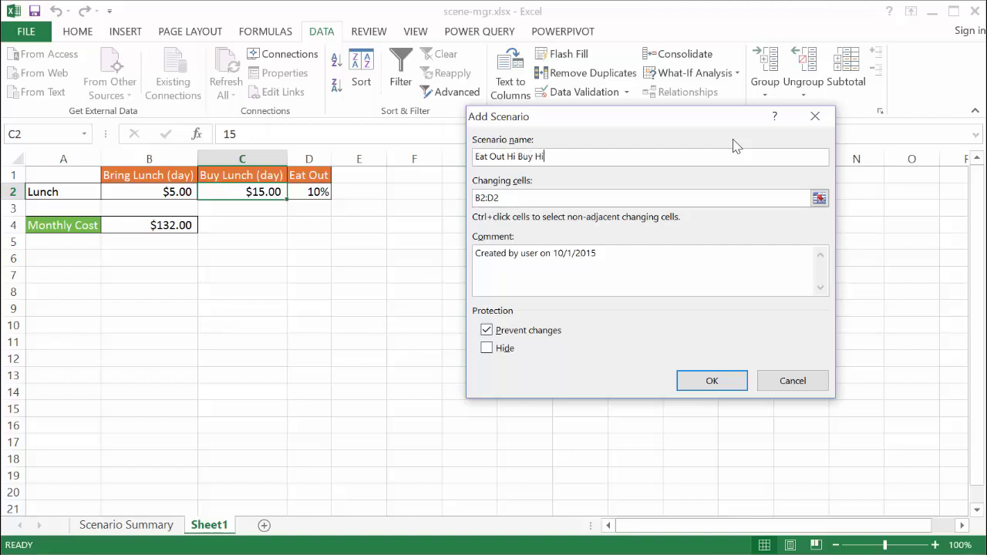
{"action": "type", "text": "t Out Hi Buy Hi"}
{"action": "left_click", "coordinate": [713, 381]}
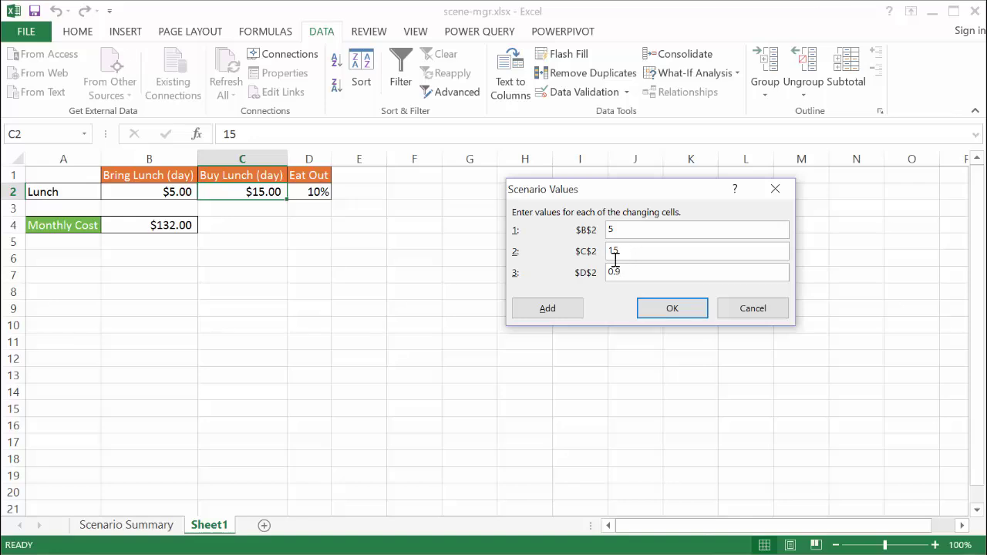
{"action": "left_click", "coordinate": [699, 311]}
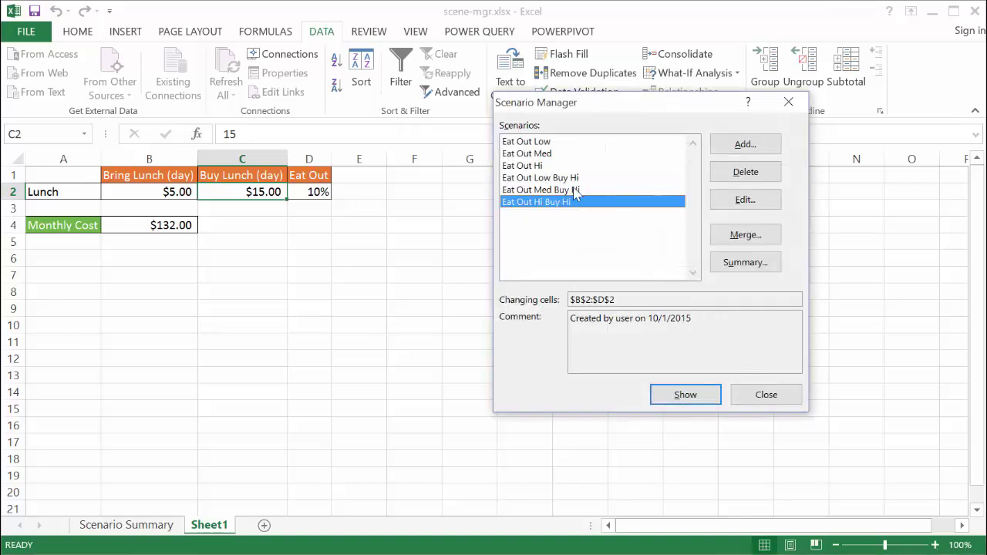
Step: Reconfirm Eat Out Low Buy Hi at 5, 15 and 0.1
{"action": "left_click", "coordinate": [538, 179]}
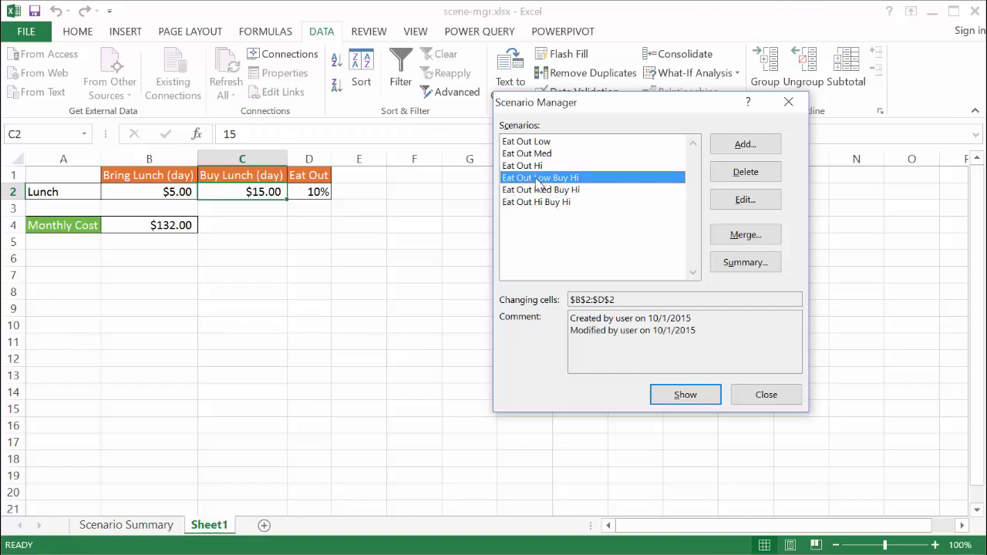
{"action": "left_click", "coordinate": [745, 202]}
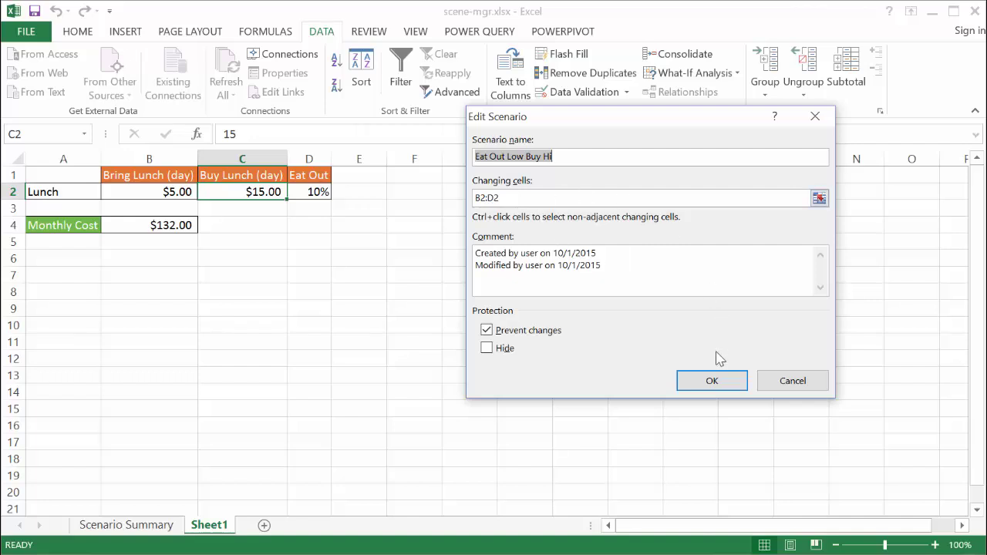
{"action": "left_click", "coordinate": [717, 380]}
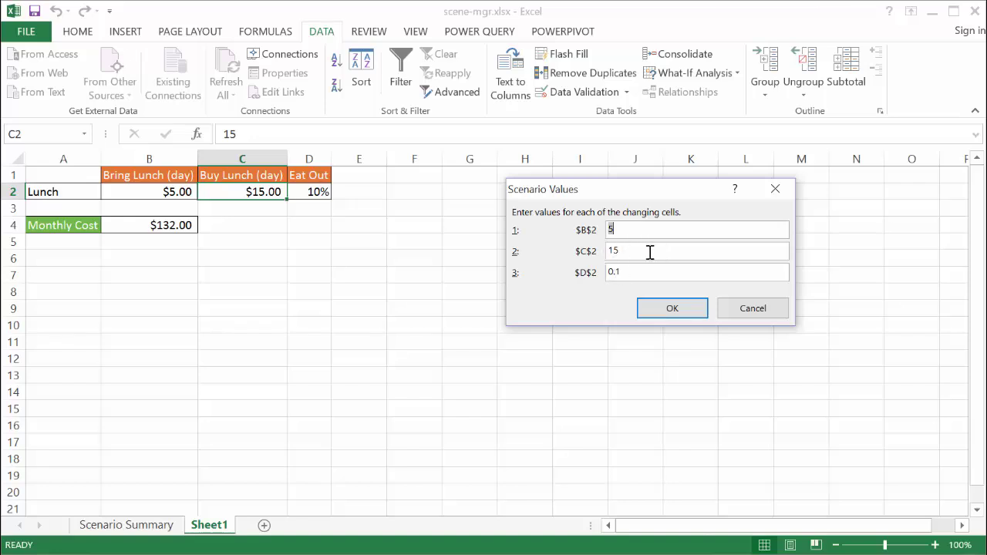
{"action": "left_click", "coordinate": [683, 310]}
Step: Reconfirm Eat Out Med Buy Hi at 5, 15 and 0.5
{"action": "left_click", "coordinate": [578, 191]}
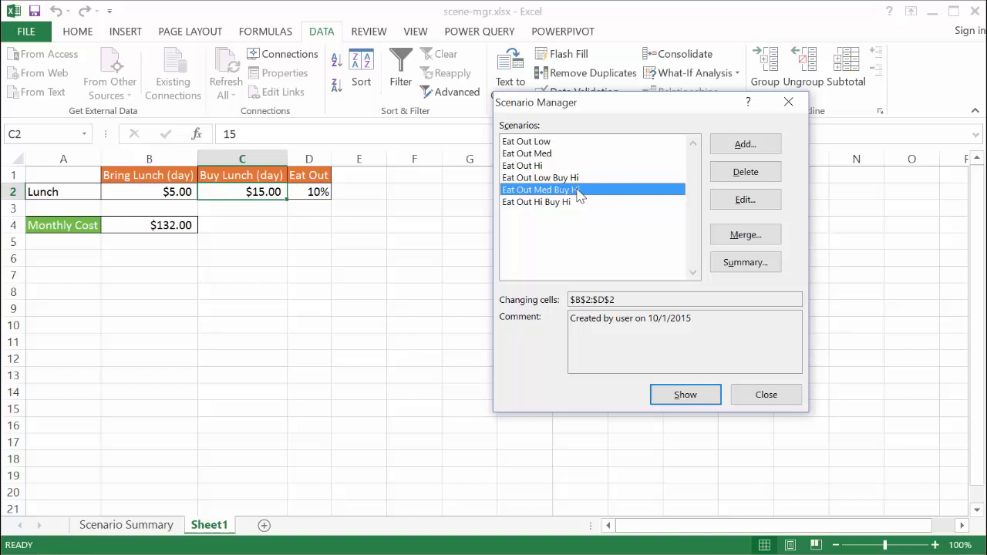
{"action": "left_click", "coordinate": [744, 199]}
{"action": "left_click", "coordinate": [714, 384]}
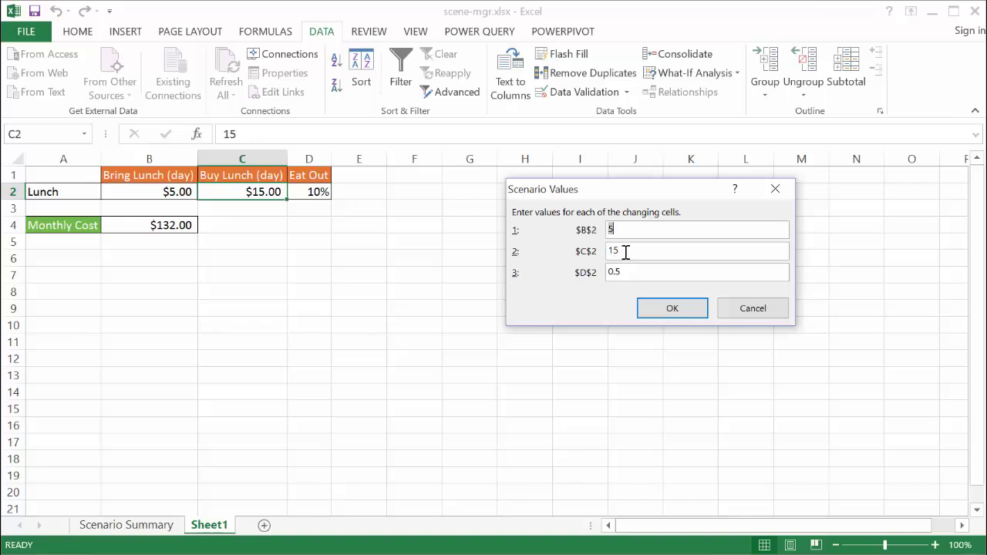
{"action": "left_click", "coordinate": [672, 312]}
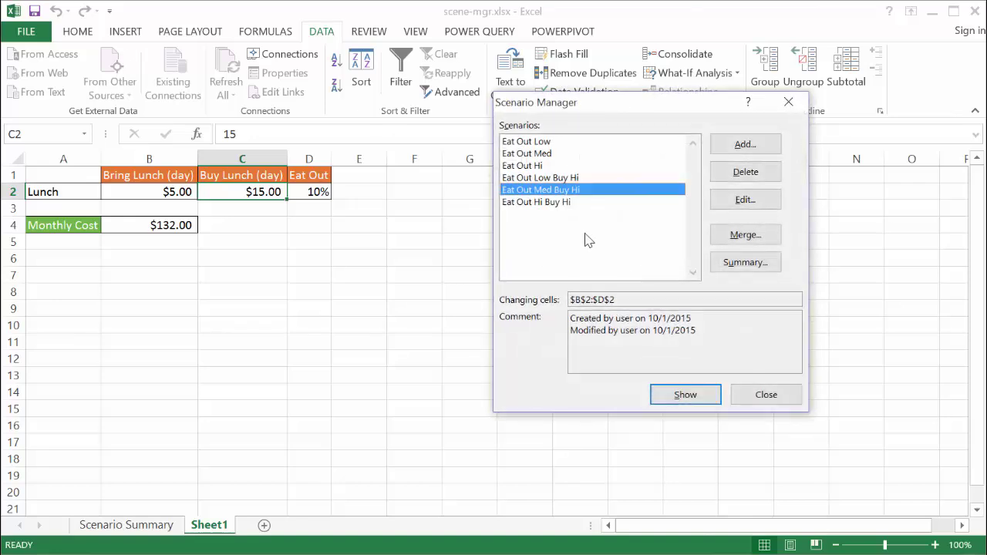
Step: Reconfirm Eat Out Hi Buy Hi at 5, 15 and 0.9
{"action": "left_click", "coordinate": [552, 203]}
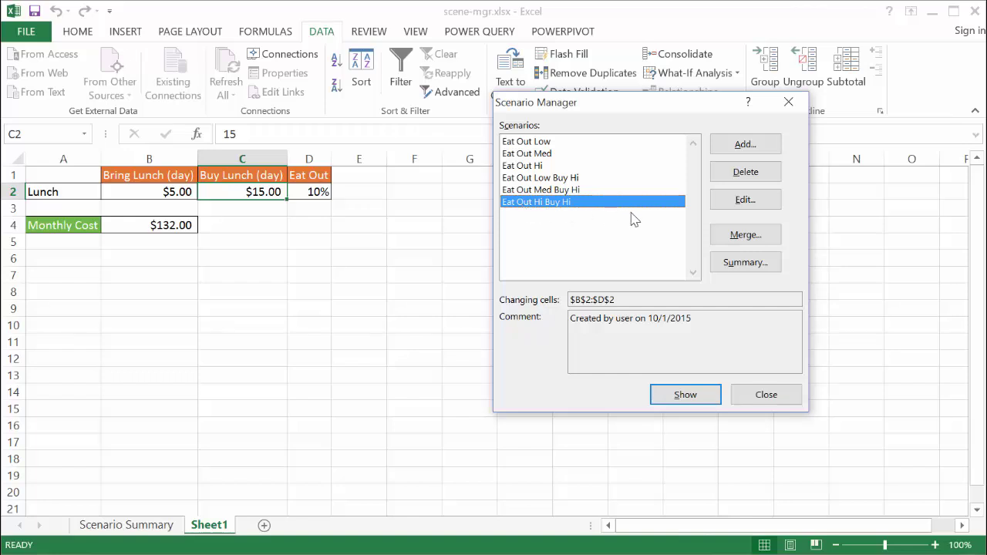
{"action": "left_click", "coordinate": [733, 204]}
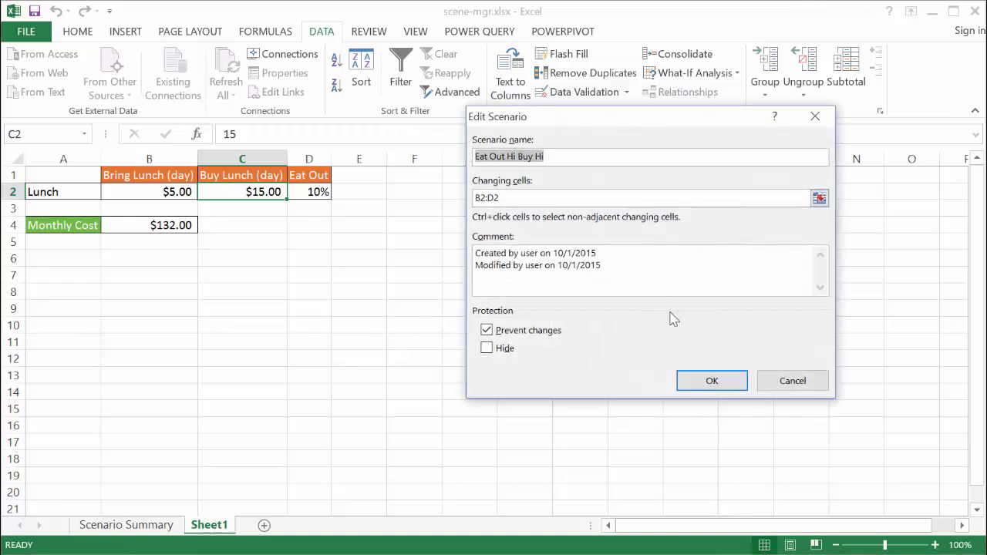
{"action": "left_click", "coordinate": [705, 382]}
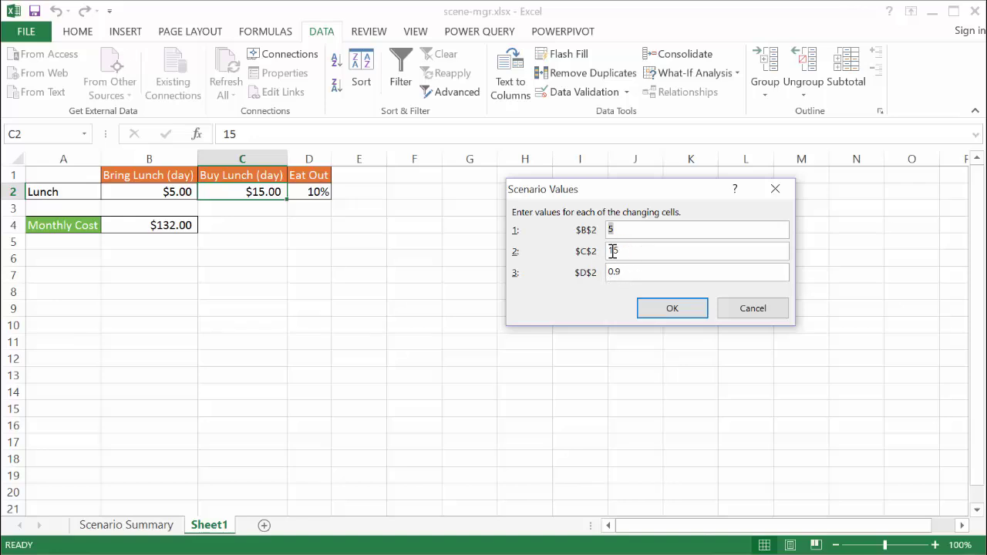
{"action": "left_click", "coordinate": [671, 308]}
{"action": "left_click", "coordinate": [566, 179]}
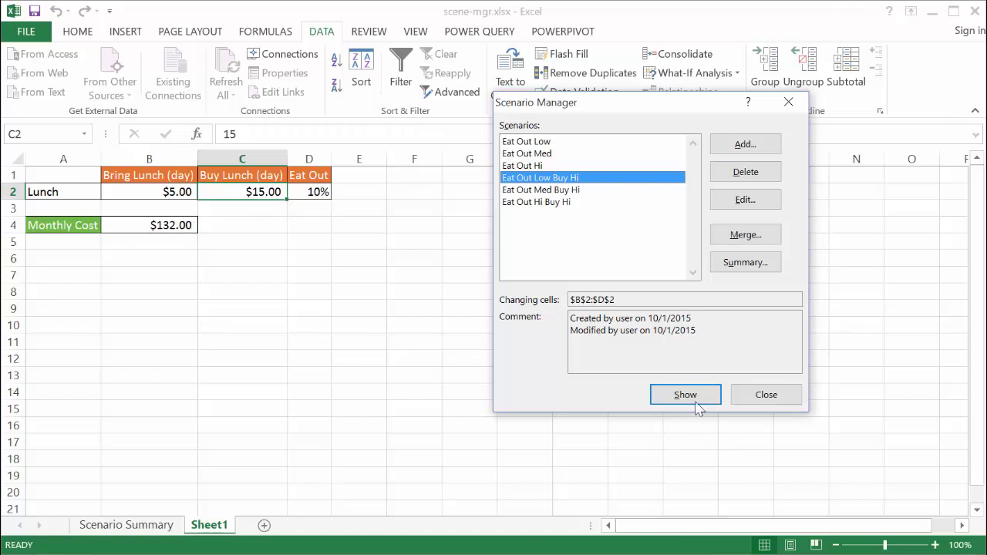
Step: Show the Med/Hi Buy Hi, then Low, Med and finally Eat Out Hi scenarios ($209.00)
{"action": "left_click", "coordinate": [544, 192]}
{"action": "left_click", "coordinate": [686, 394]}
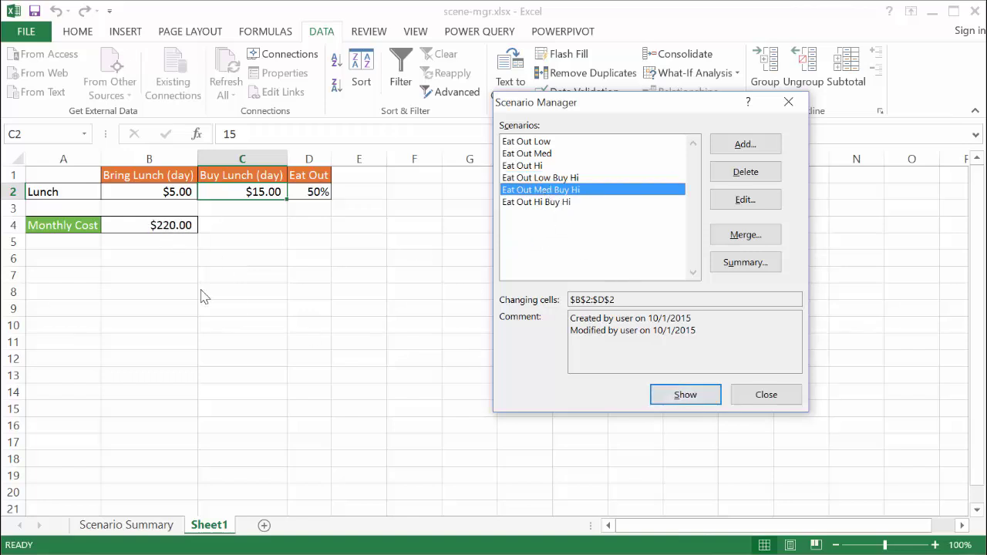
{"action": "left_click", "coordinate": [550, 202]}
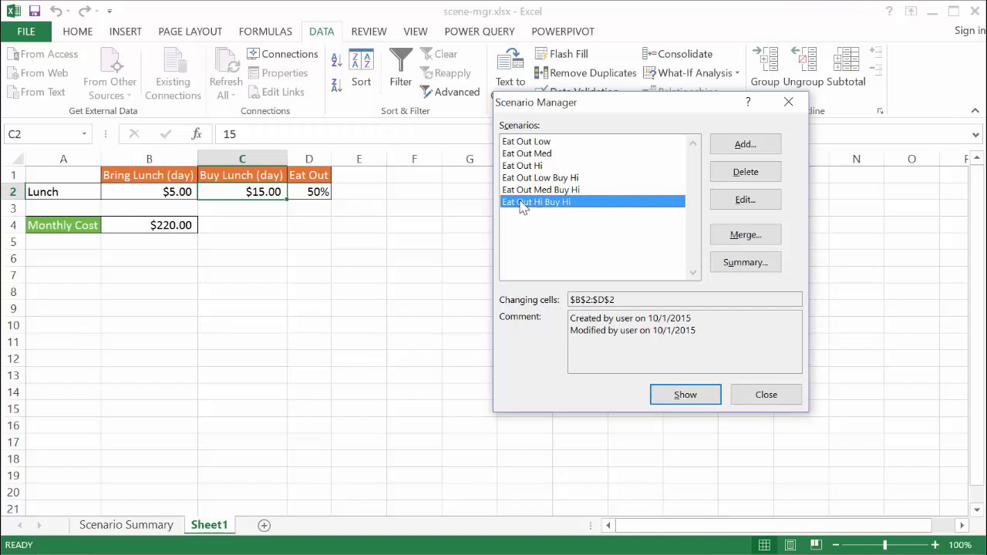
{"action": "left_click", "coordinate": [685, 396]}
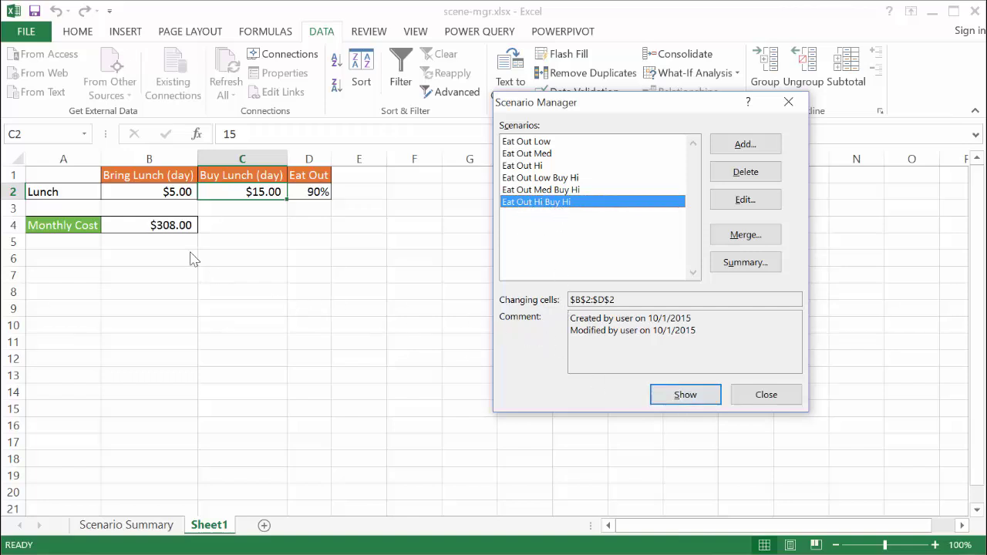
{"action": "left_click", "coordinate": [525, 142]}
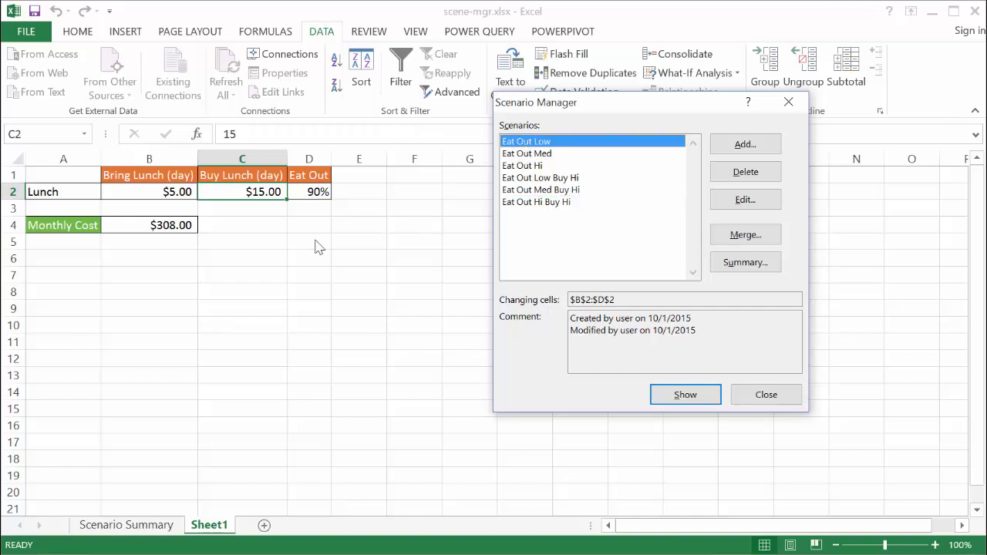
{"action": "left_click", "coordinate": [676, 398]}
{"action": "left_click", "coordinate": [526, 154]}
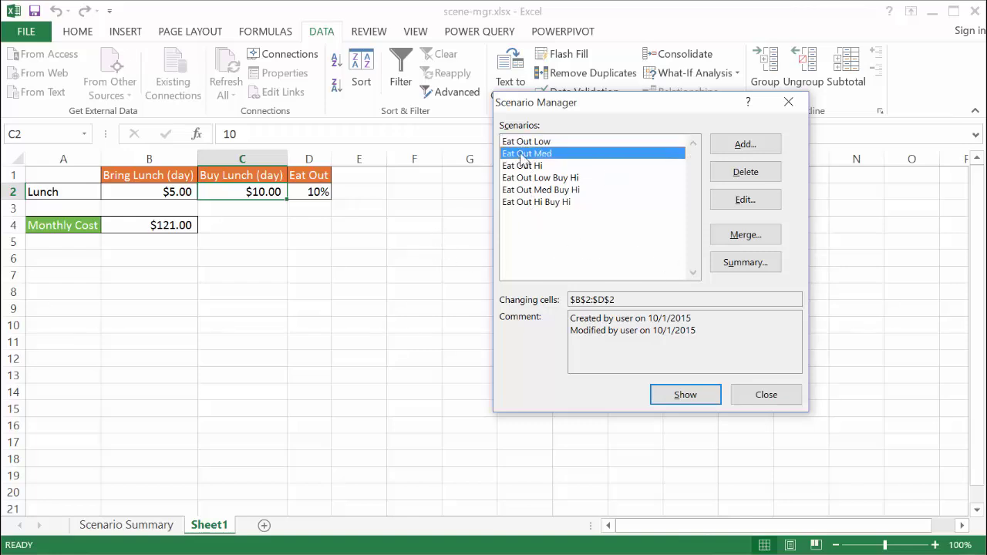
{"action": "left_click", "coordinate": [662, 393]}
{"action": "left_click", "coordinate": [528, 166]}
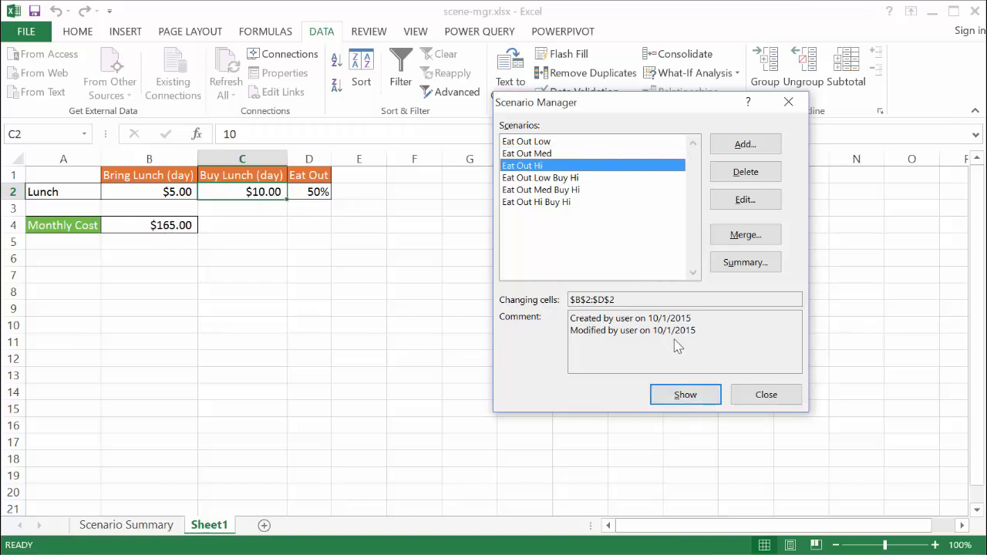
{"action": "left_click", "coordinate": [691, 393]}
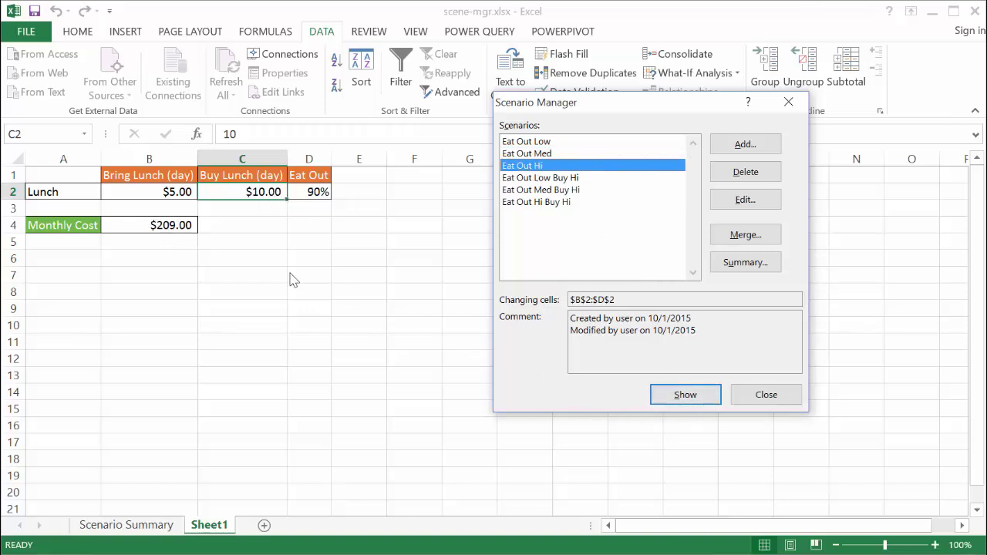
Step: Generate a scenario summary report for result cell B4 comparing all six scenarios
{"action": "left_click", "coordinate": [739, 264]}
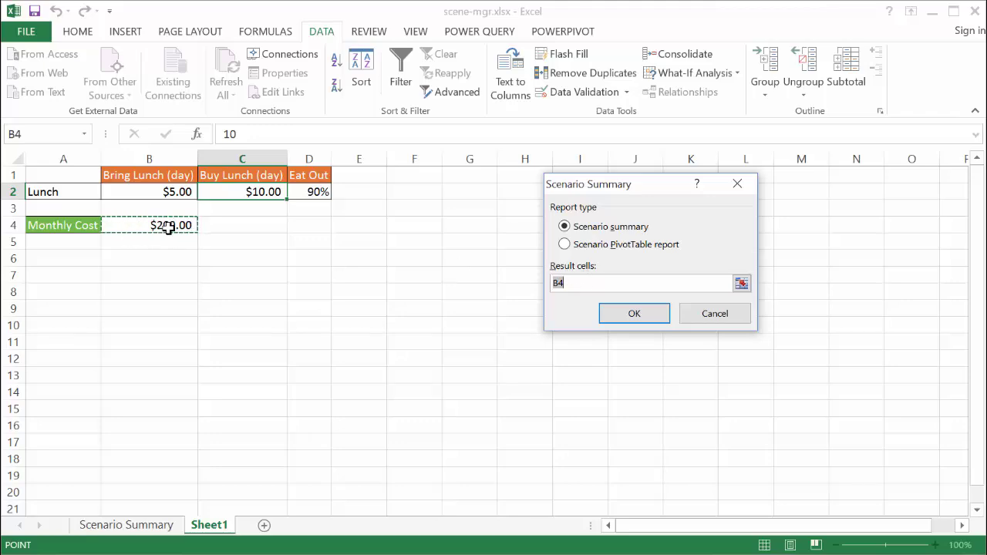
{"action": "left_click", "coordinate": [625, 317]}
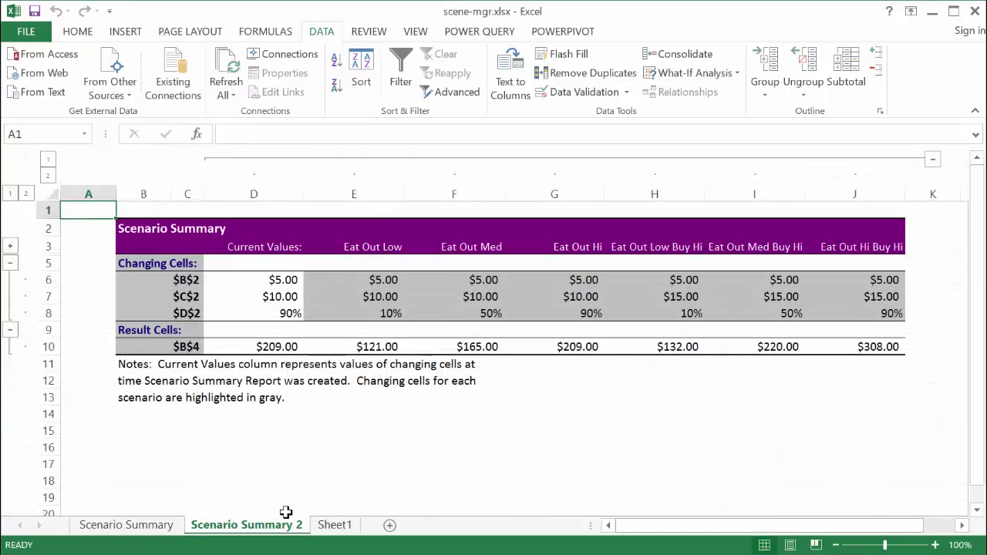